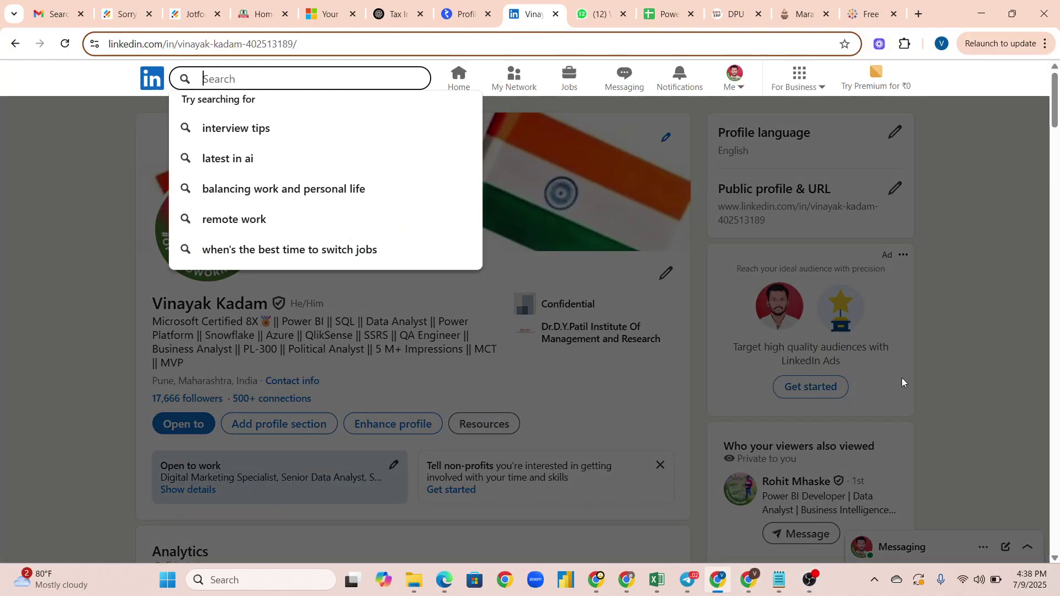
Search LinkedIn for the hashtag #powerbijobs
click(987, 325)
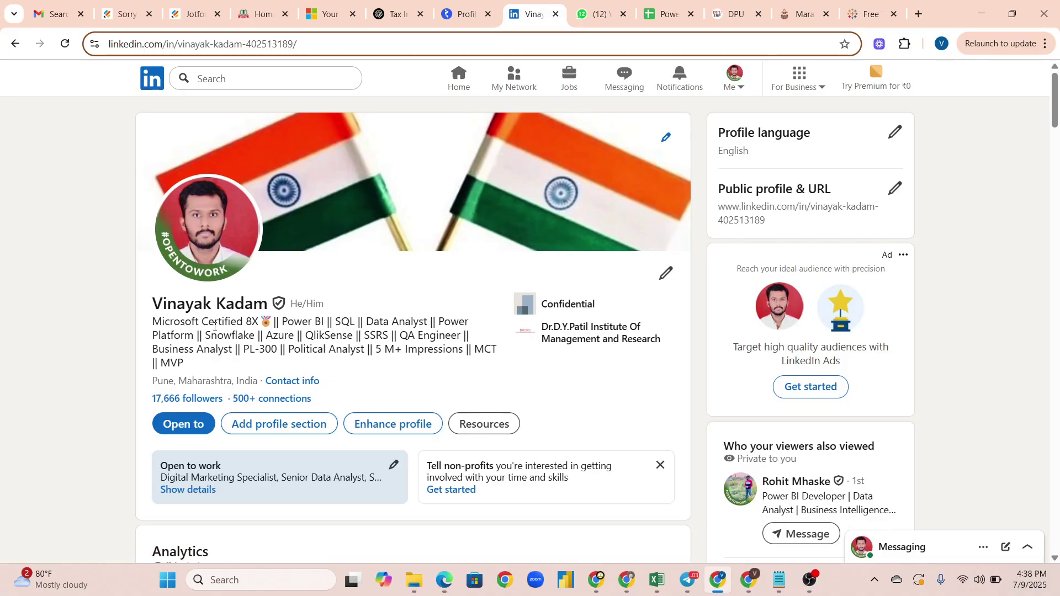
click(219, 79)
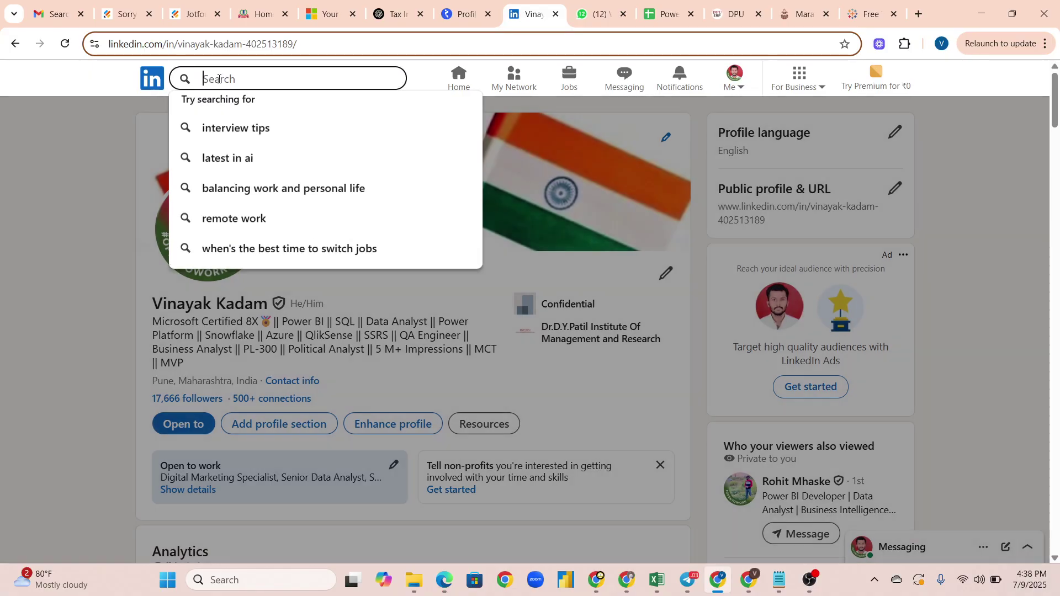
text(#pow)
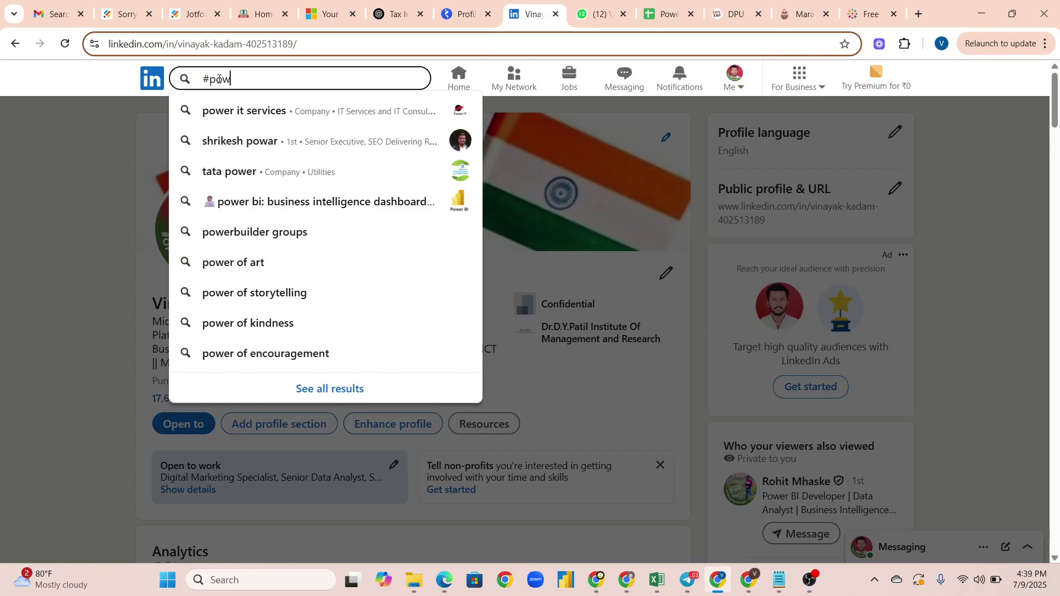
text(erbijobs)
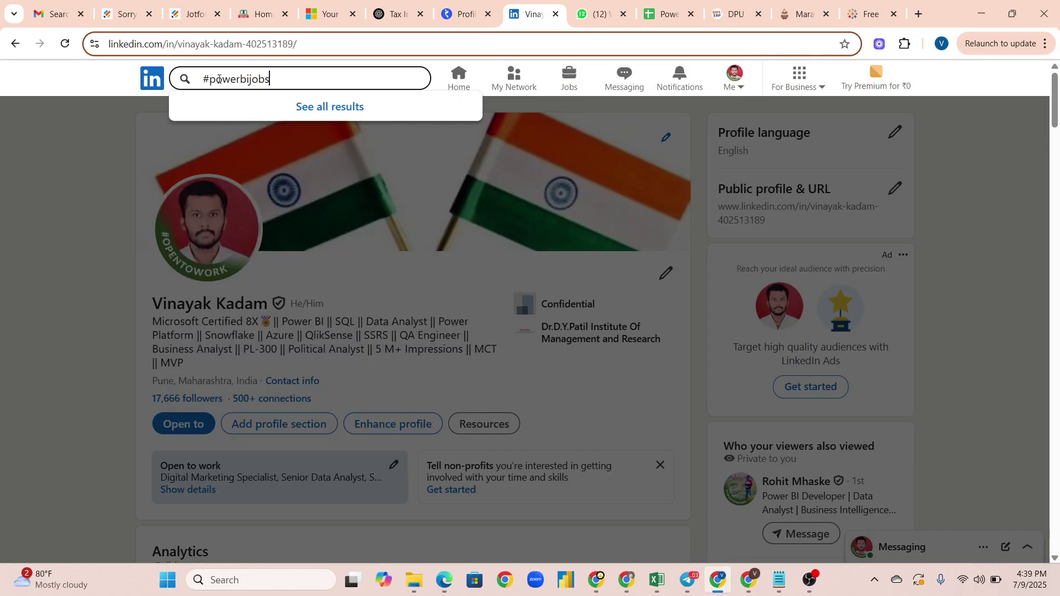
key(Return)
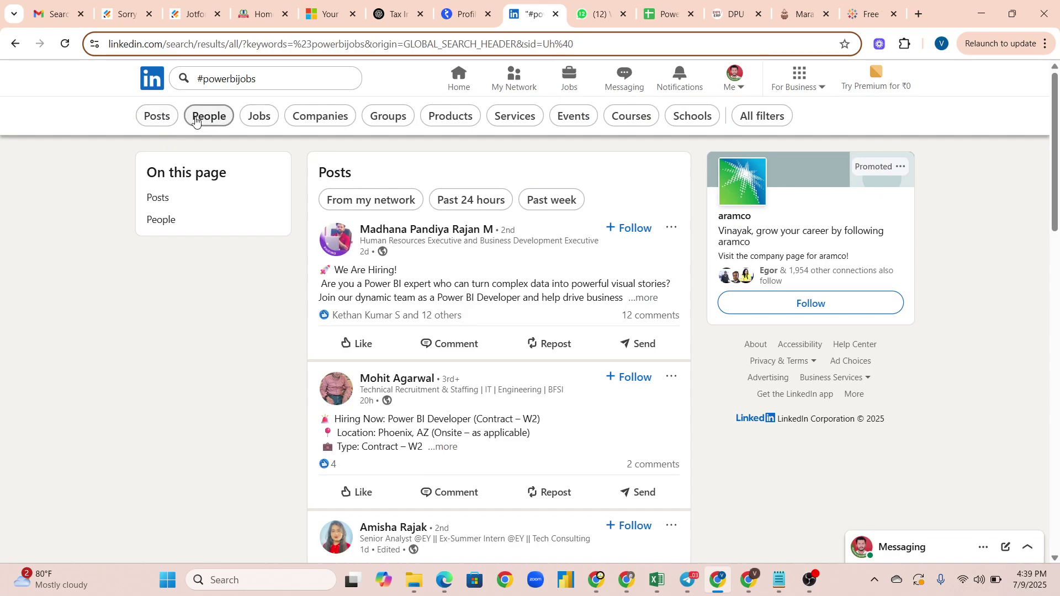
Filter the search results to Posts from the Past week
click(167, 115)
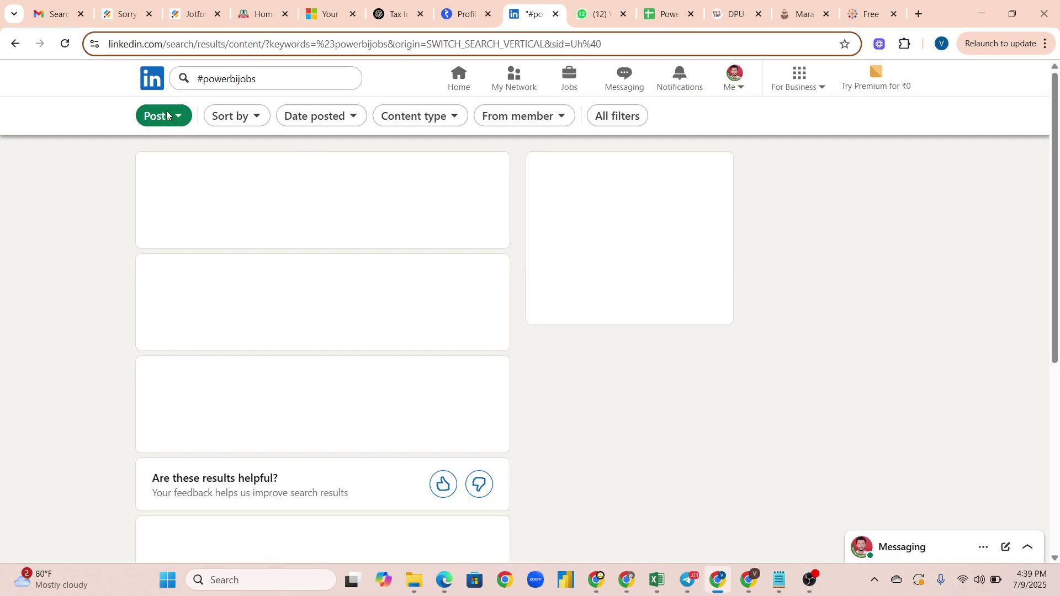
click(298, 125)
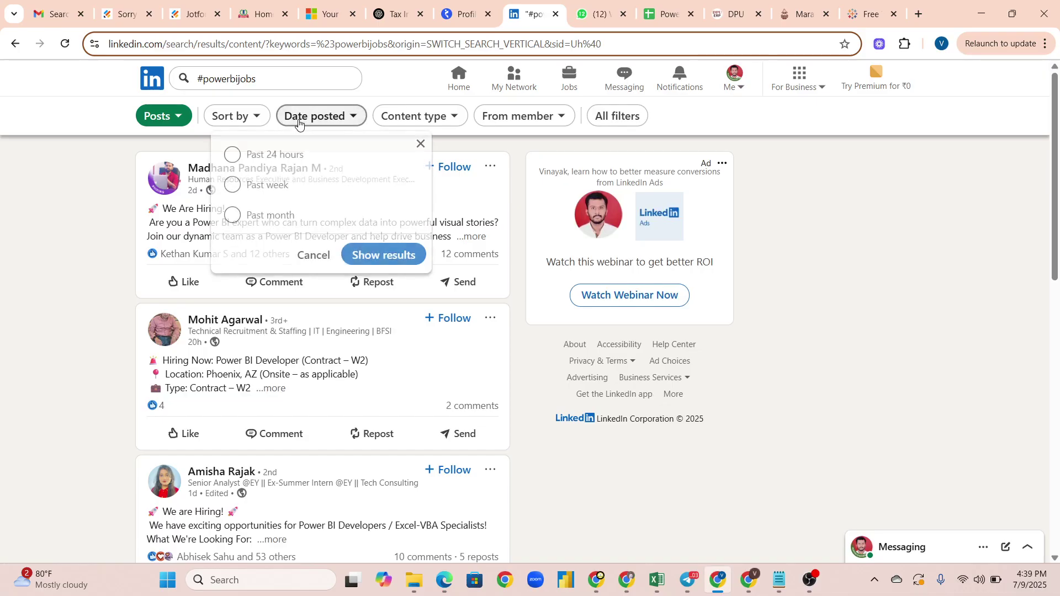
click(281, 185)
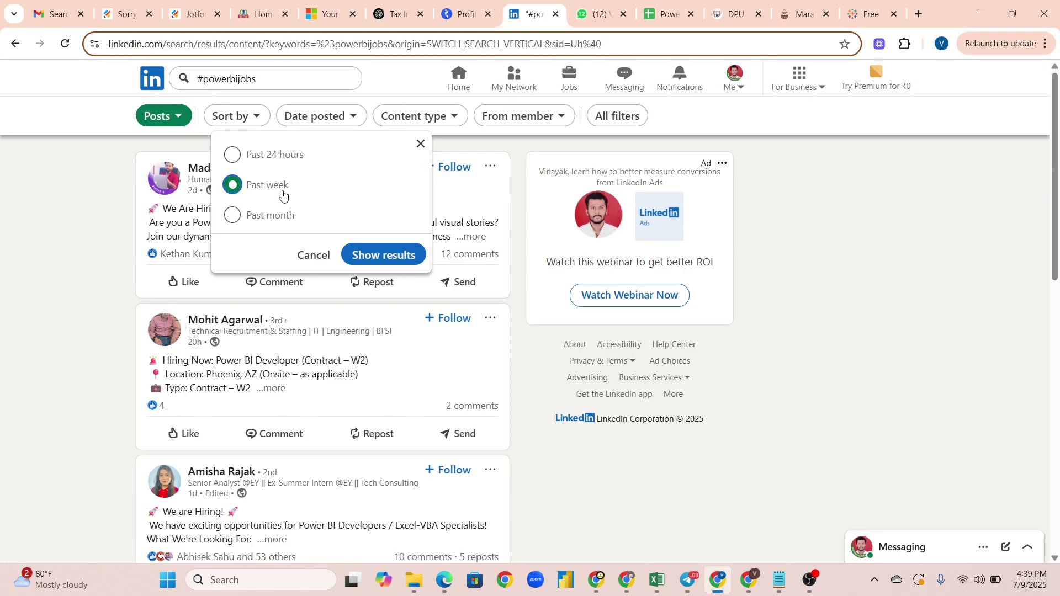
click(377, 256)
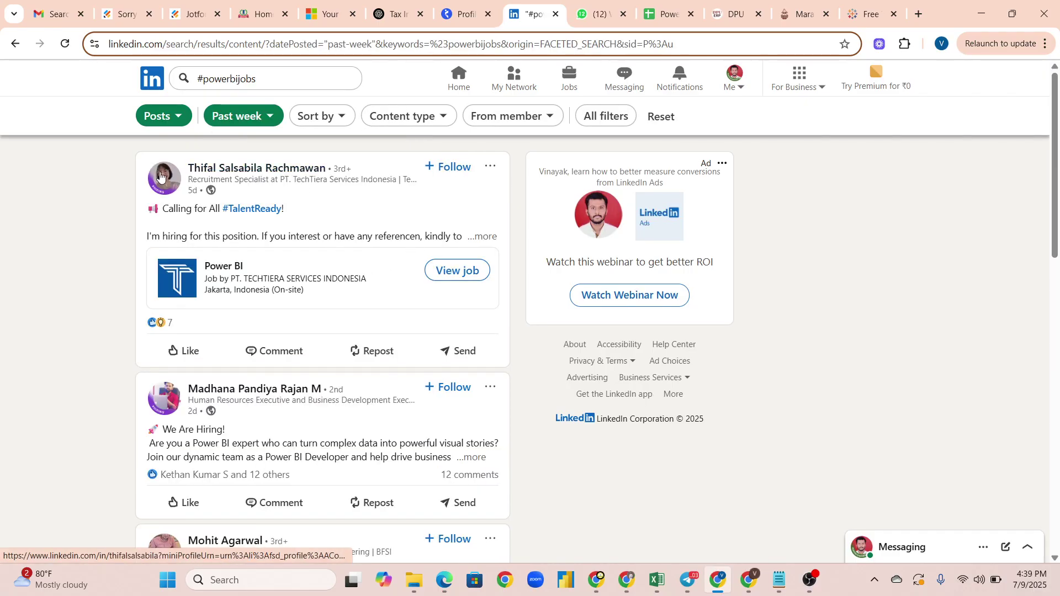
Expand the first past-week post's full text and bring up the Notepad cover-email draft
click(481, 238)
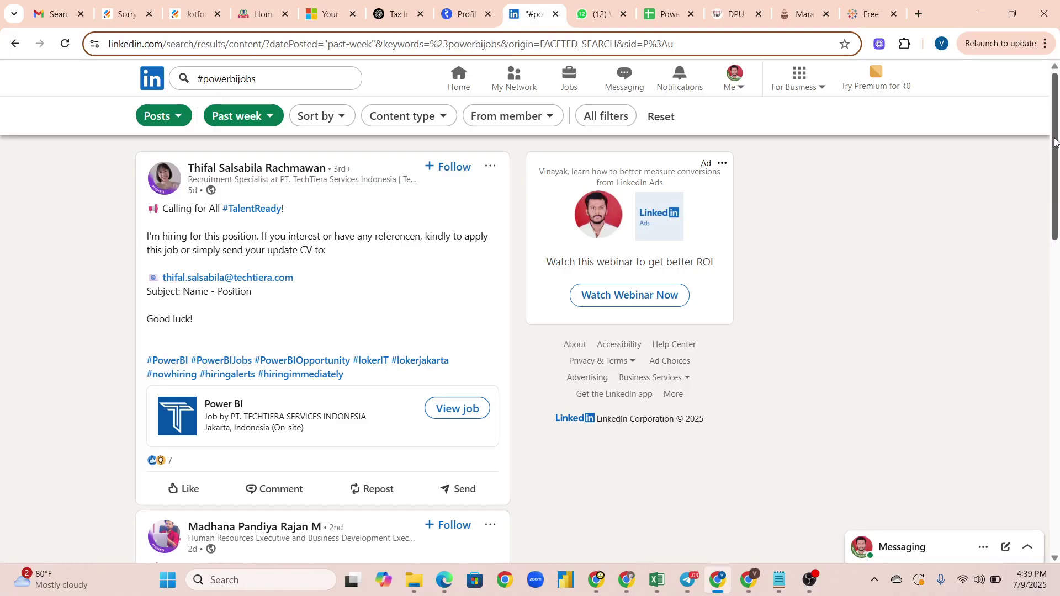
drag(1056, 143, 1057, 136)
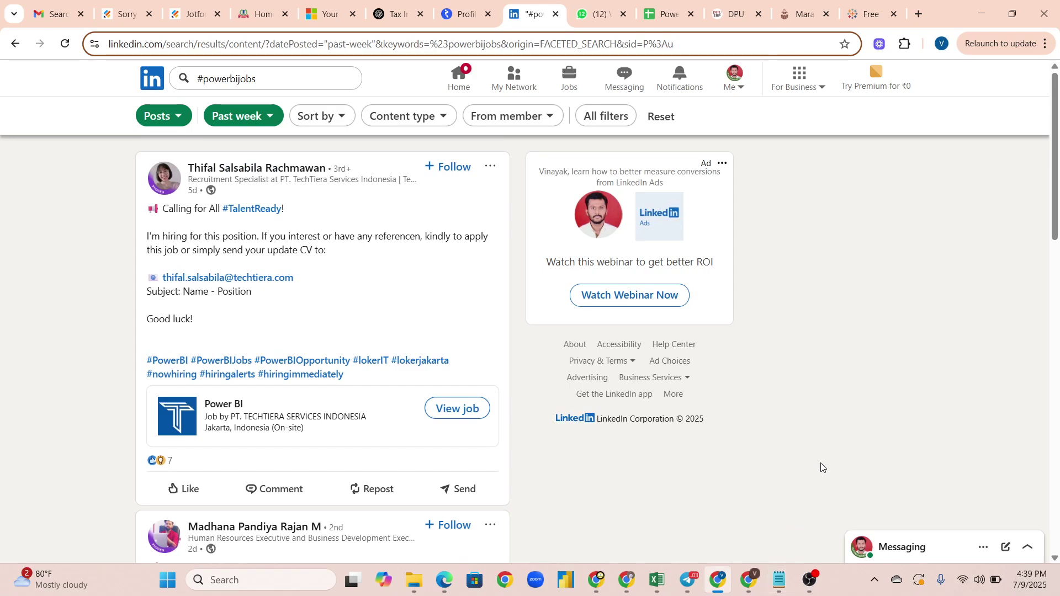
click(785, 587)
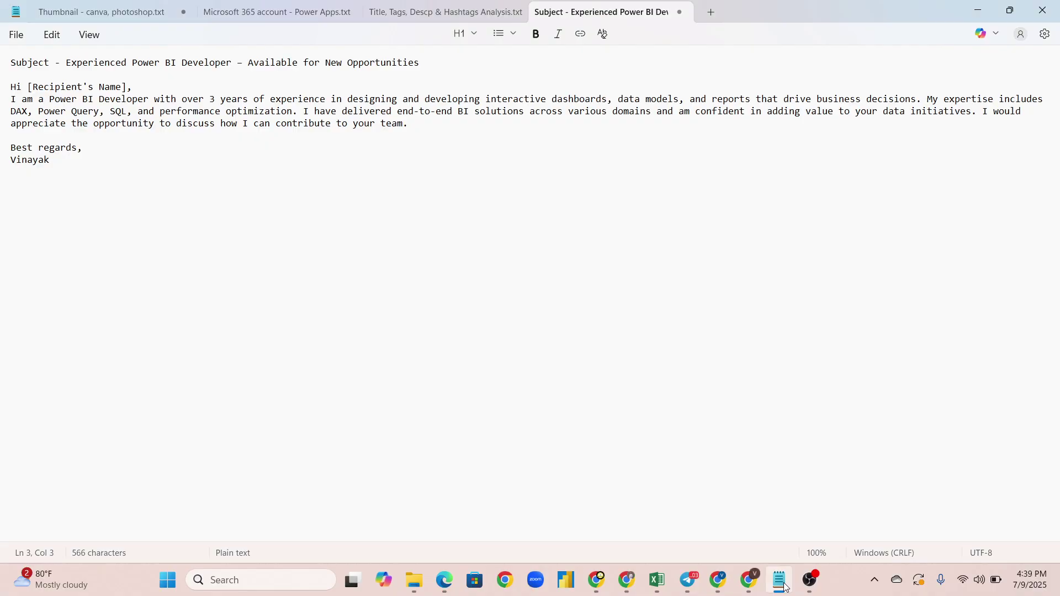
Hide the notes and expand the second #powerbijobs post's full job description
click(785, 587)
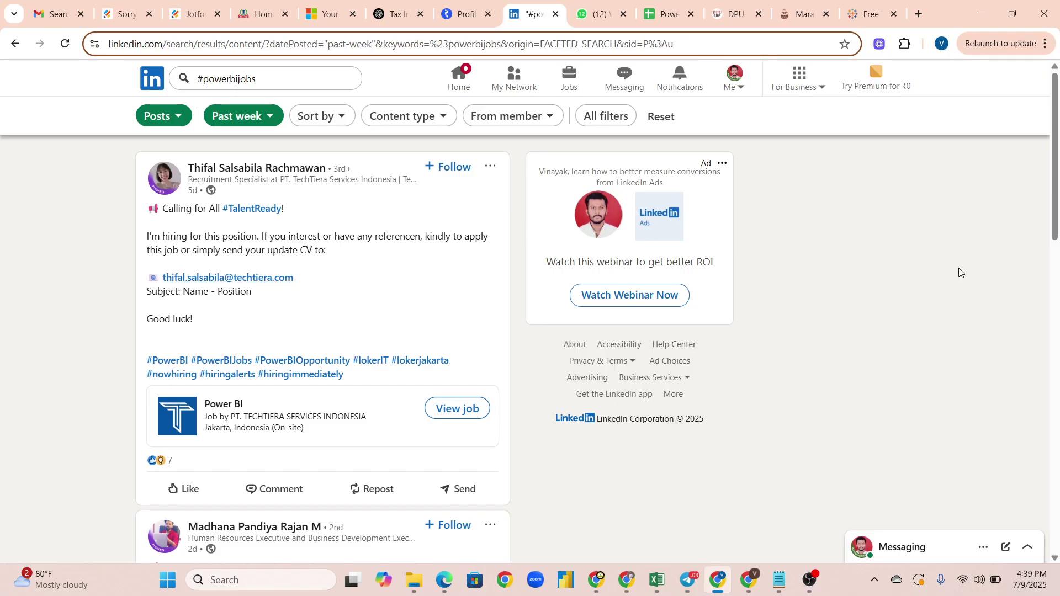
drag(1056, 150, 1056, 228)
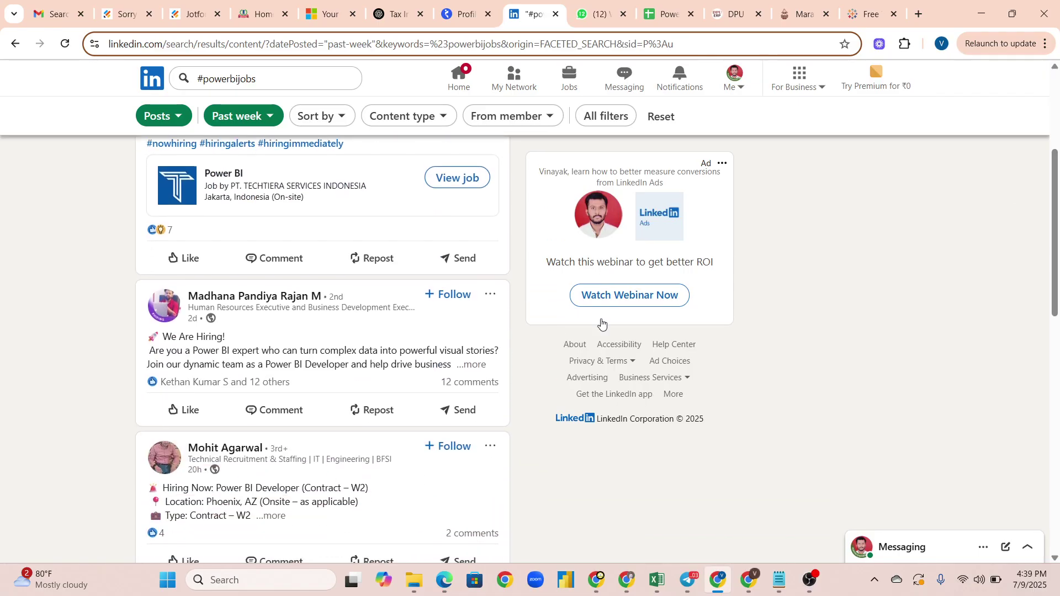
click(469, 367)
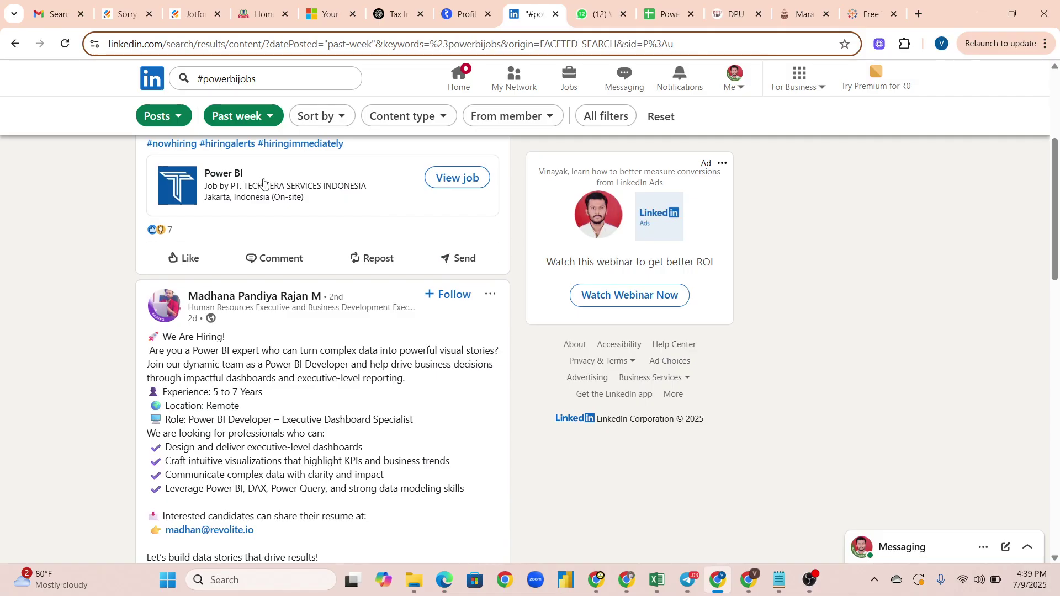
Change the search to #powerbihiring and expand the first result's full hashtag list
click(265, 79)
key(BackSpace)
key(BackSpace)
key(BackSpace)
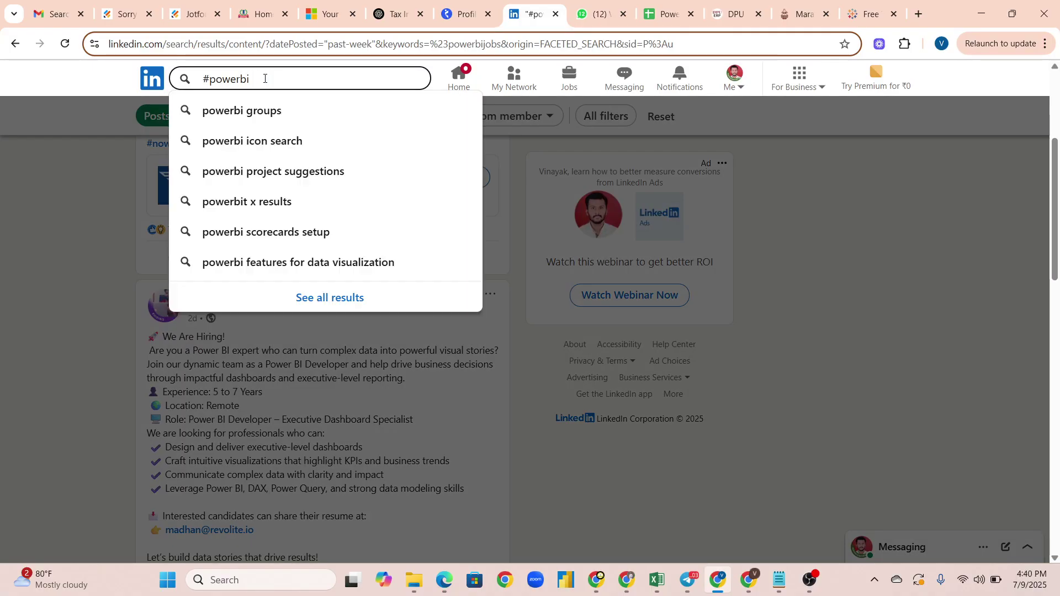
text(hiring)
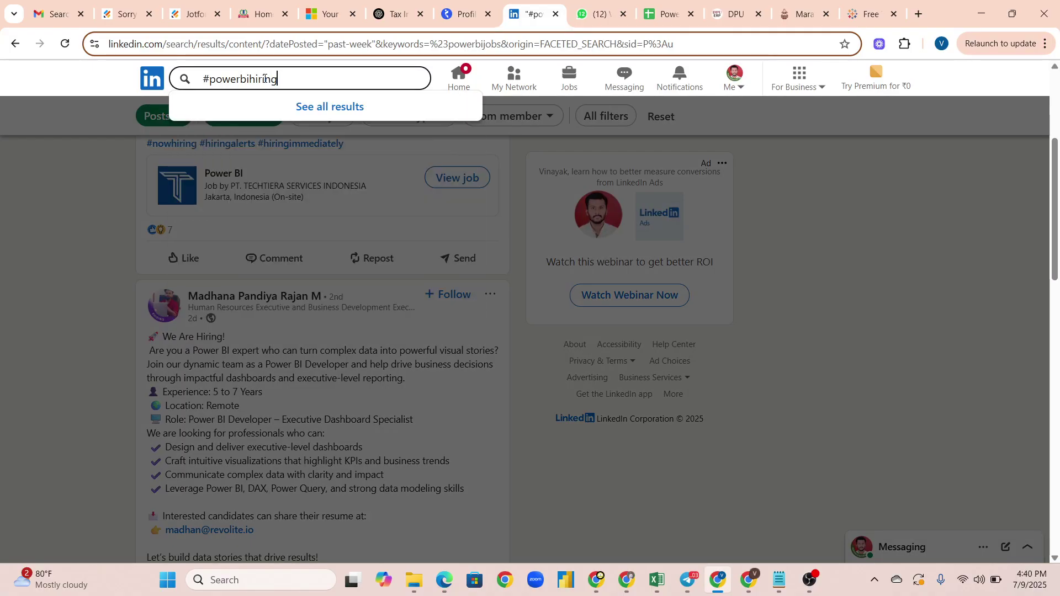
key(Return)
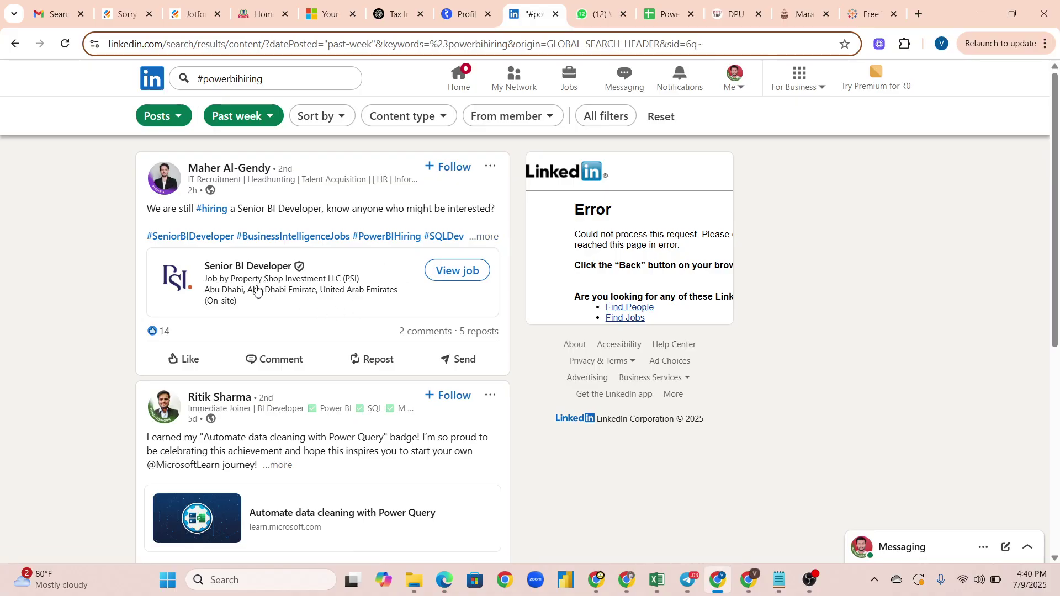
click(486, 237)
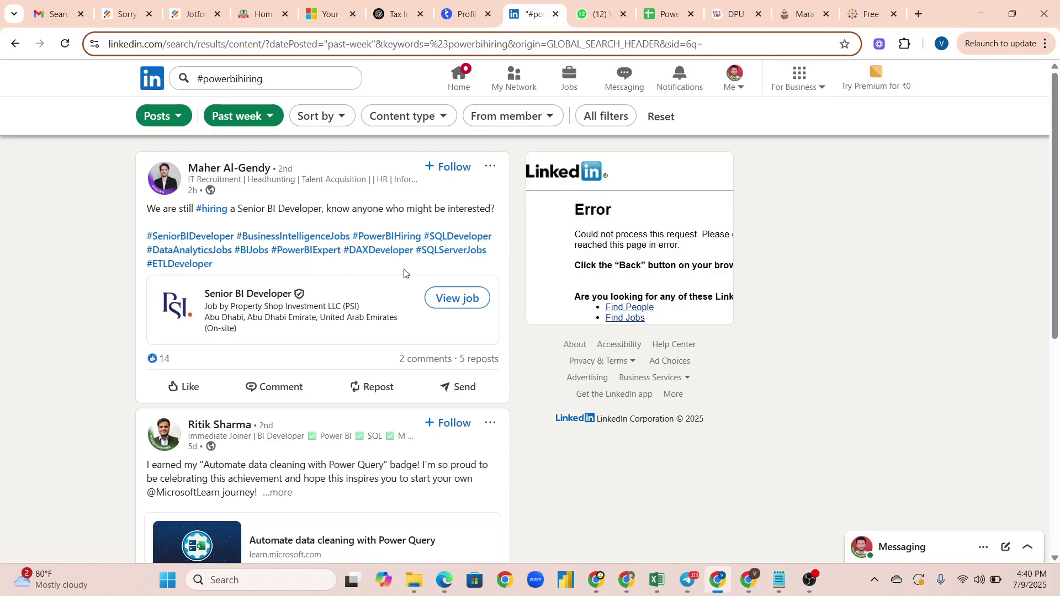
mouse_move(1056, 227)
mouse_down()
mouse_move(1055, 404)
mouse_move(1037, 263)
mouse_up()
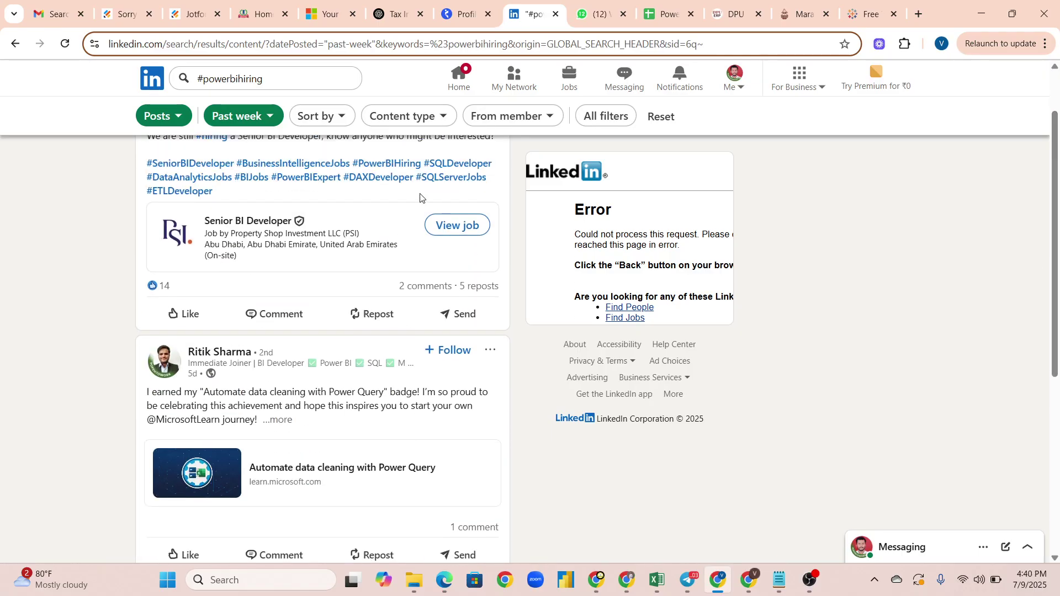
Change the search to #bijobs and expand the first post's description
click(277, 77)
key(BackSpace)
key(BackSpace)
key(BackSpace)
key(BackSpace)
key(BackSpace)
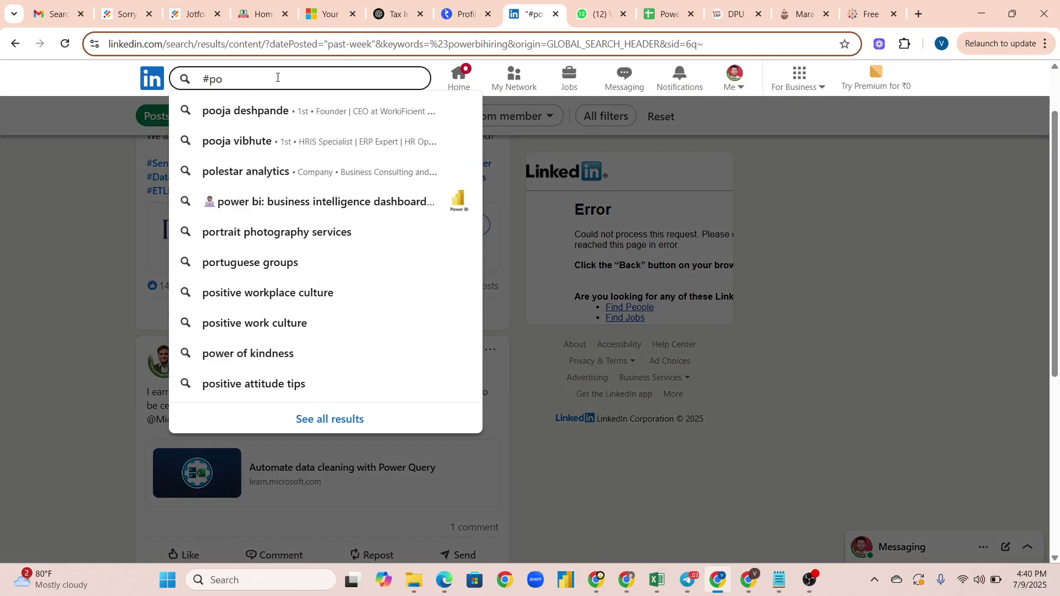
key(BackSpace)
key(BackSpace)
text(job)
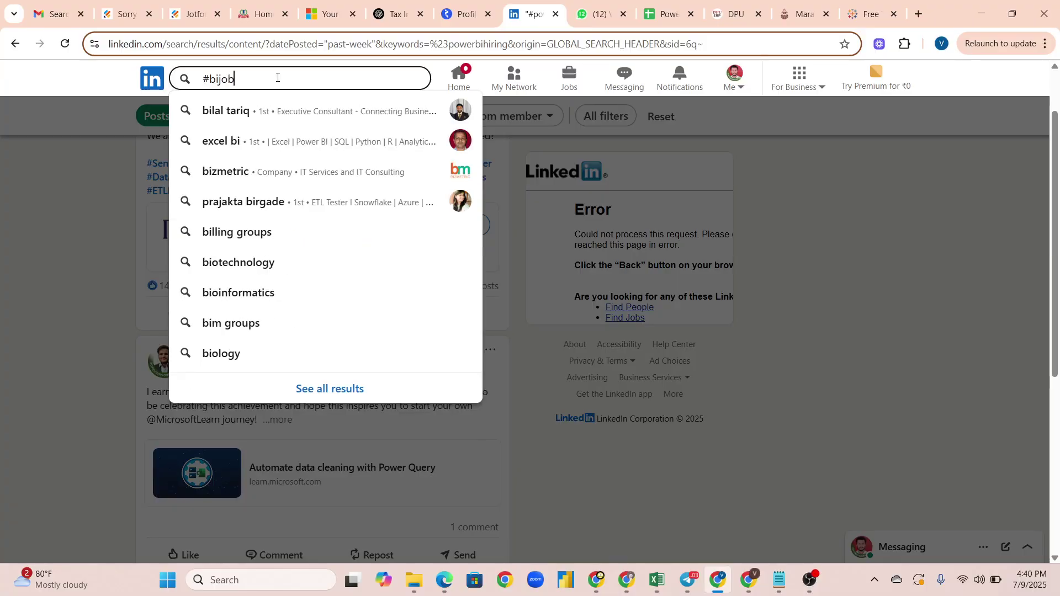
text(s)
key(Return)
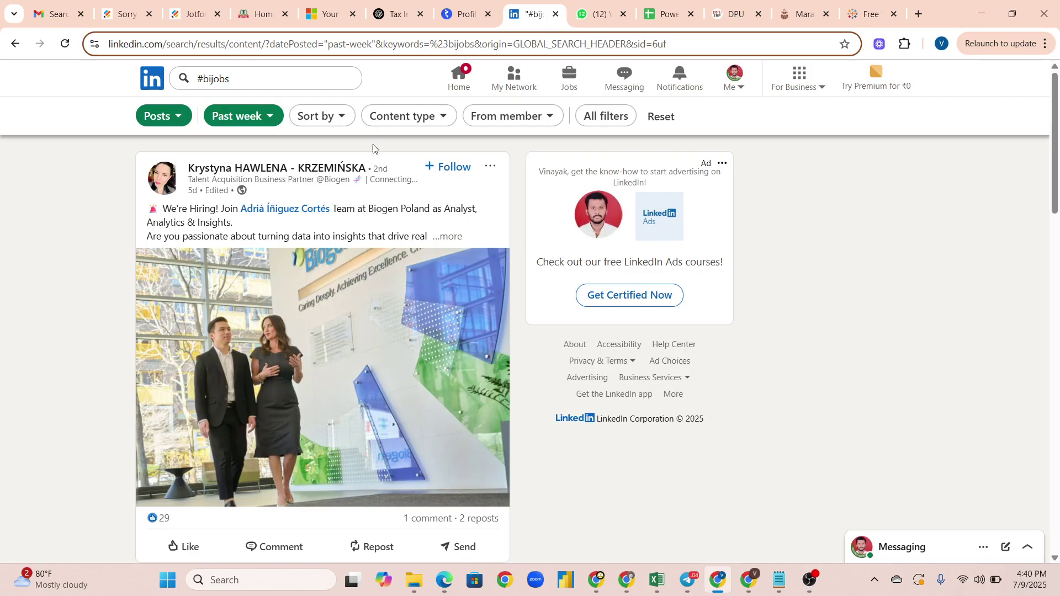
click(462, 238)
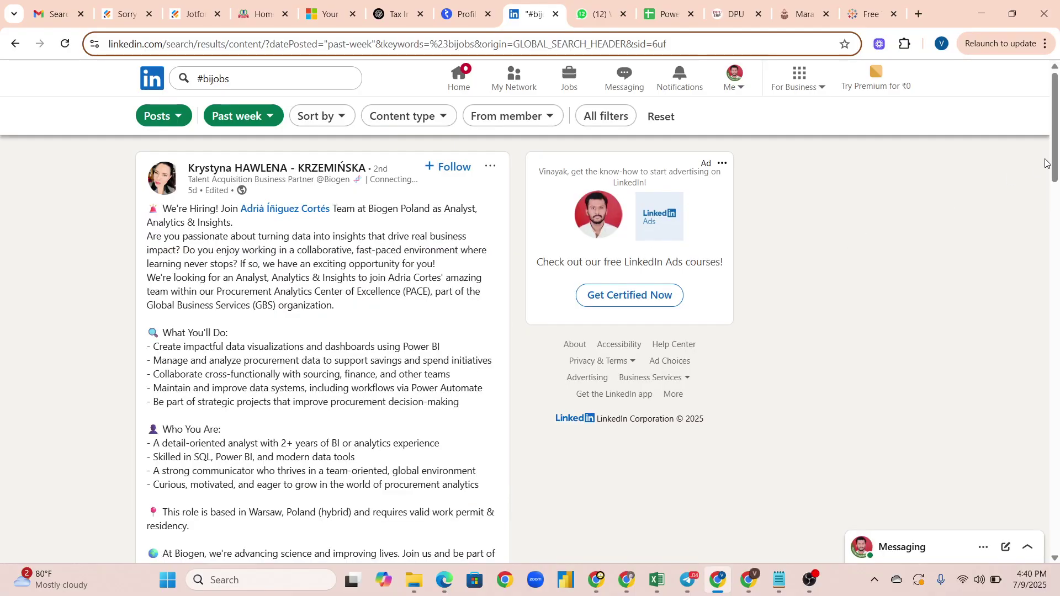
drag(1058, 145, 1054, 439)
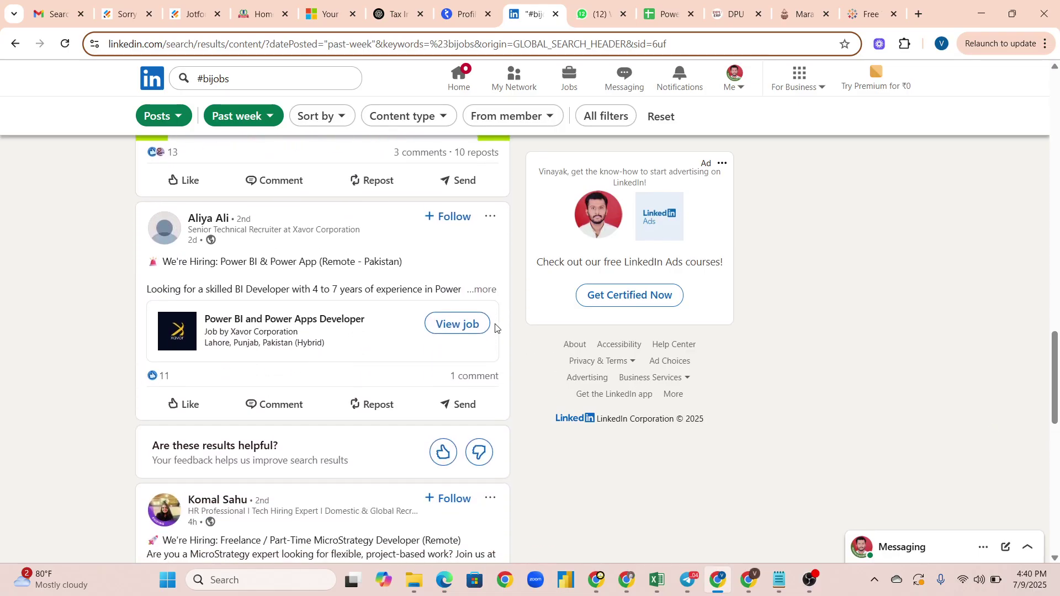
click(482, 290)
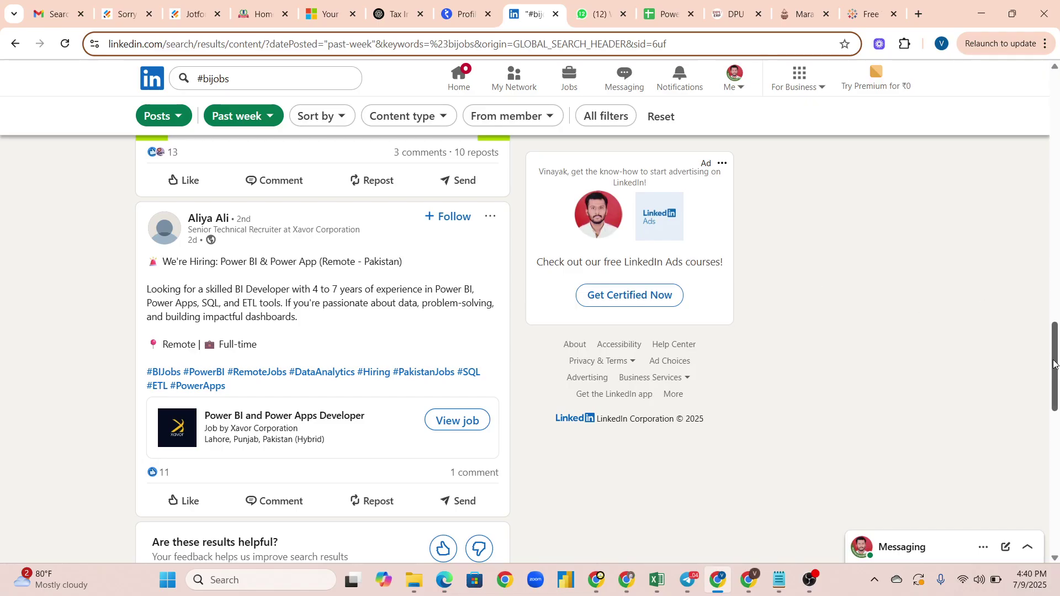
drag(1052, 365, 1058, 438)
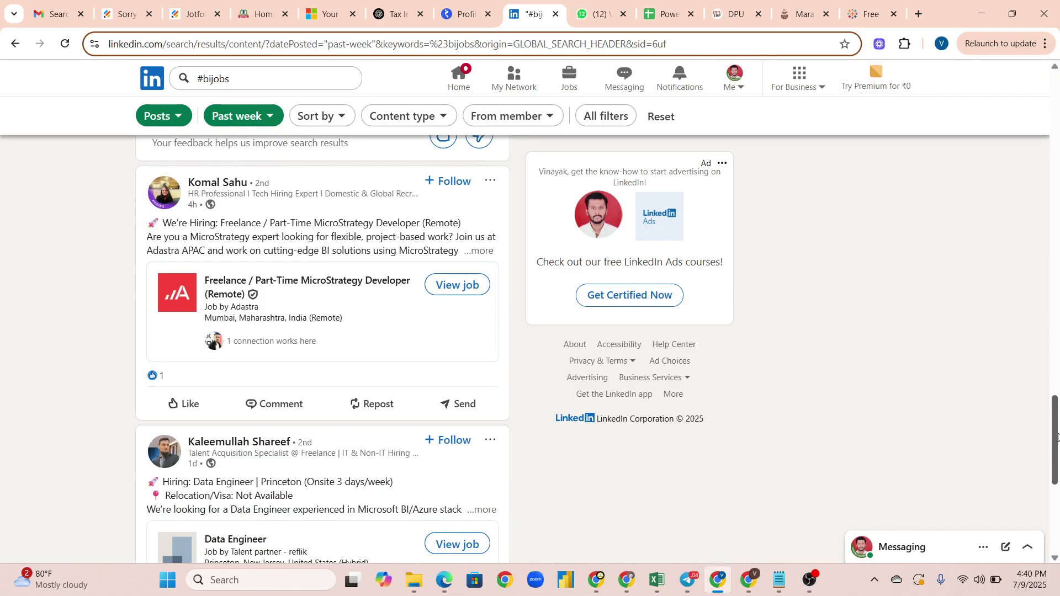
click(479, 255)
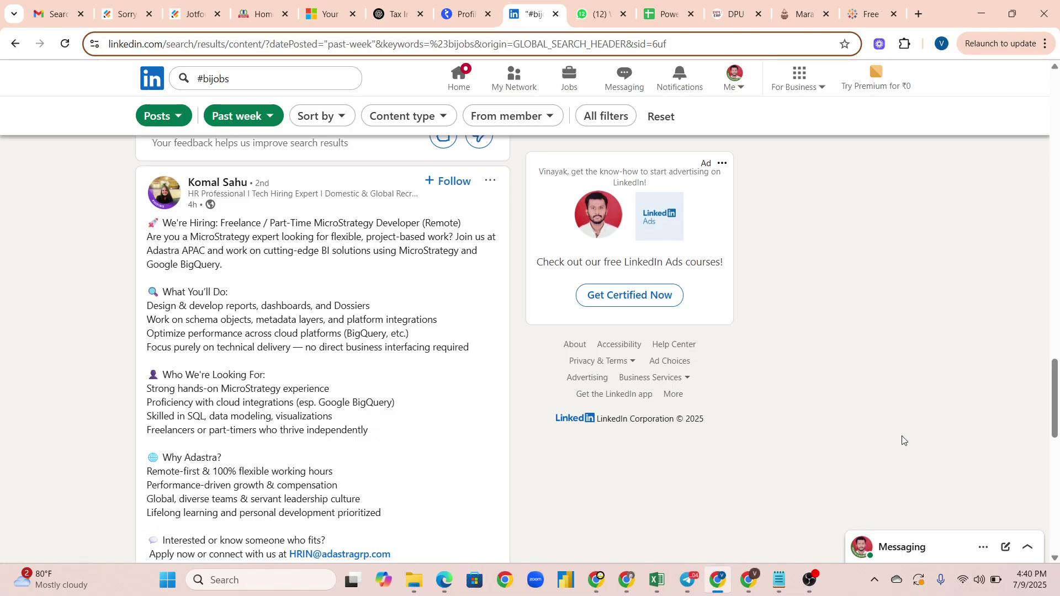
drag(1051, 380, 1052, 402)
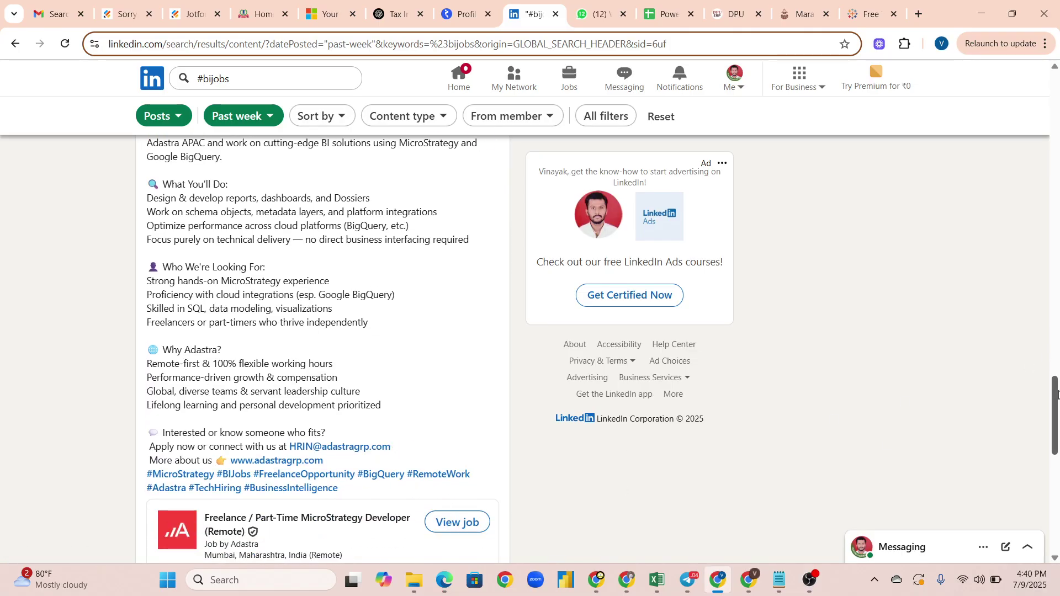
drag(1058, 395, 1058, 439)
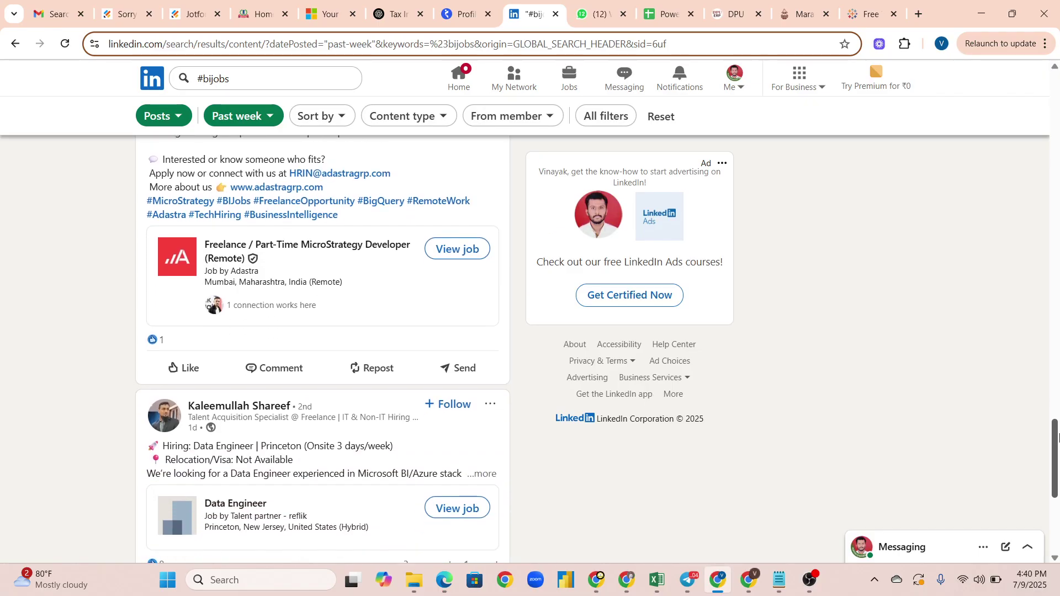
drag(1058, 439, 1051, 406)
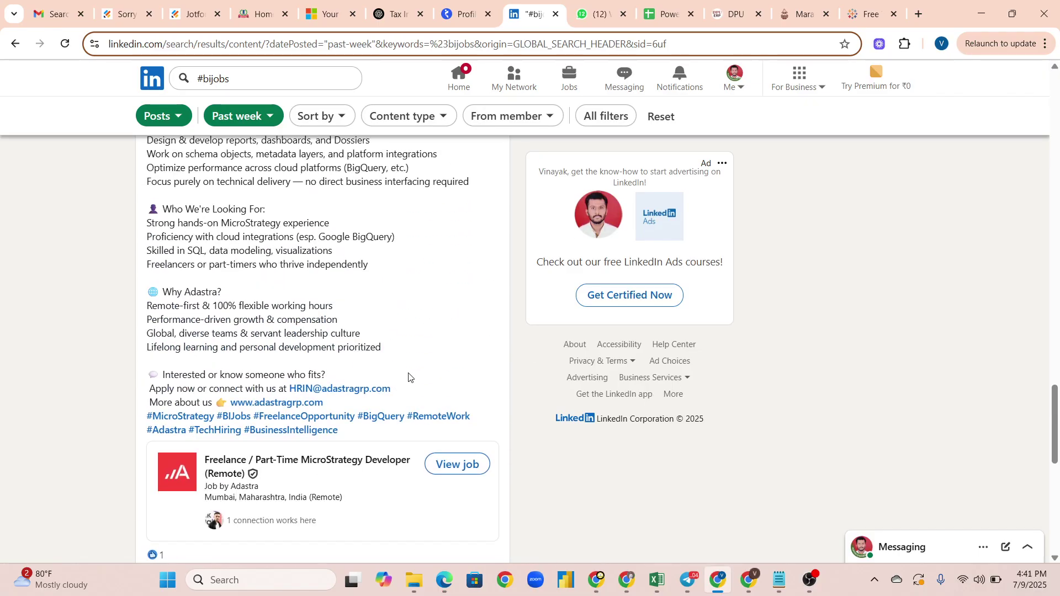
drag(391, 392, 291, 391)
key(ctrl+c)
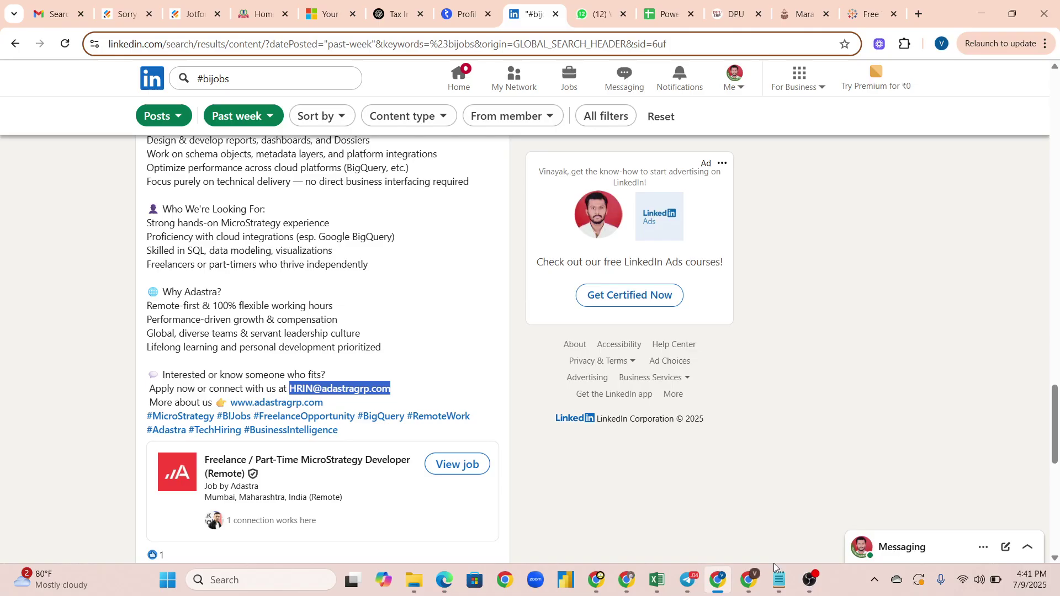
click(748, 580)
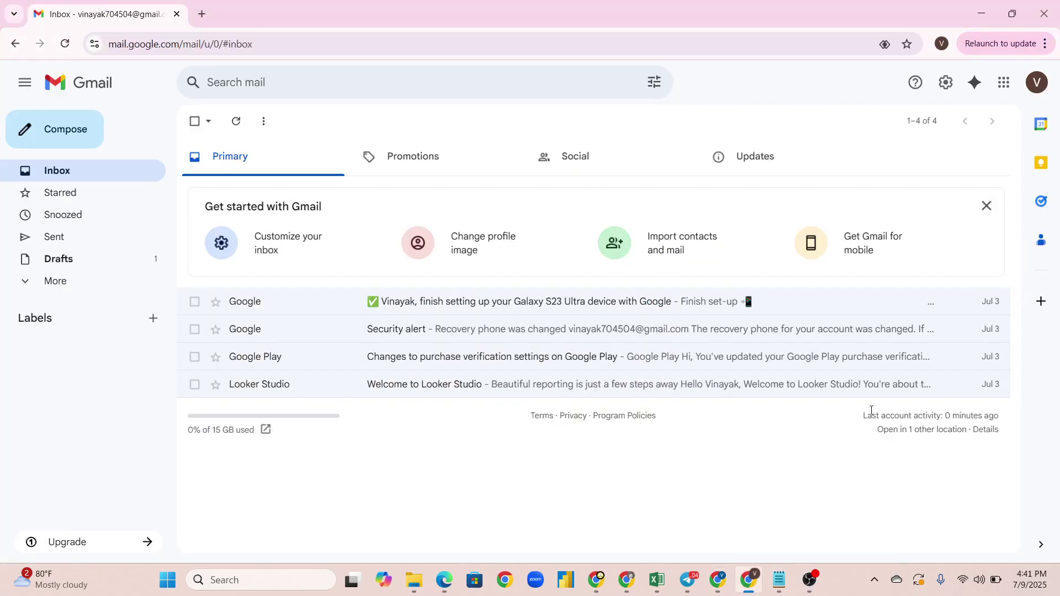
click(73, 139)
key(ctrl+v)
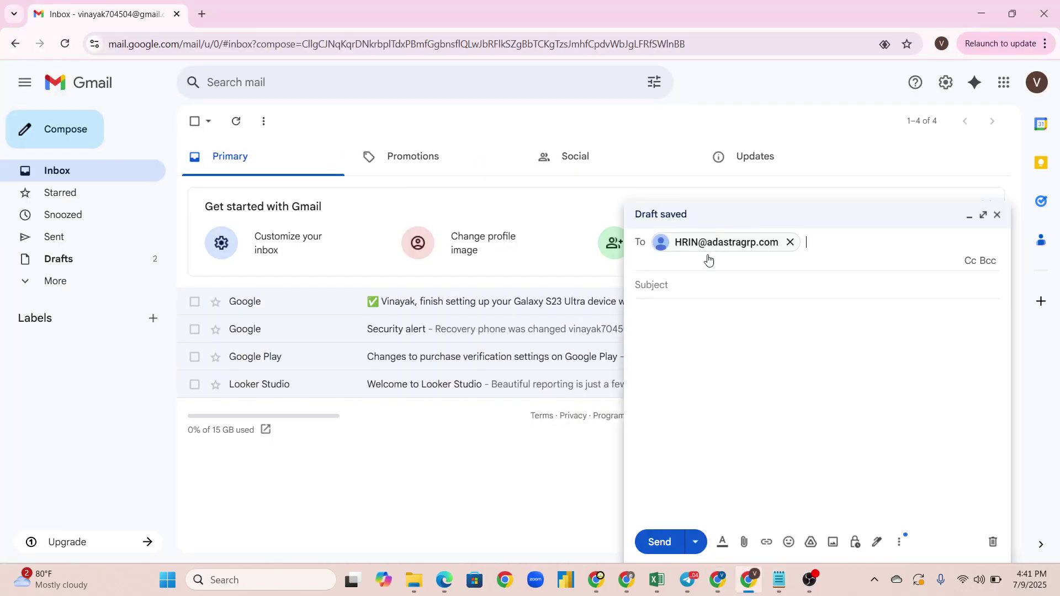
click(689, 282)
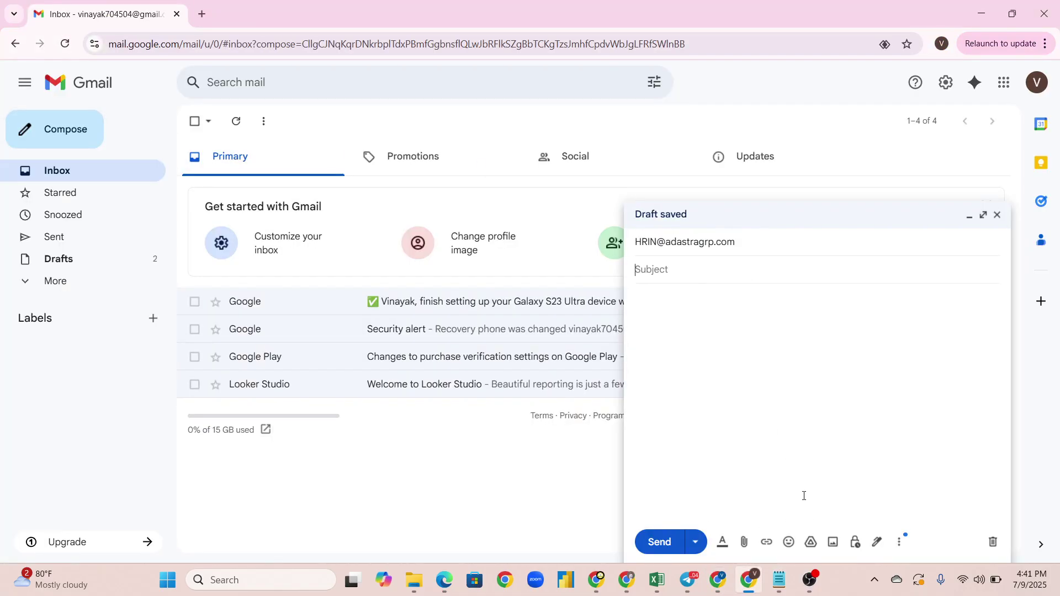
Copy the Power BI Developer subject from the notes and prefix it with 'Microsoft Certified'
click(780, 579)
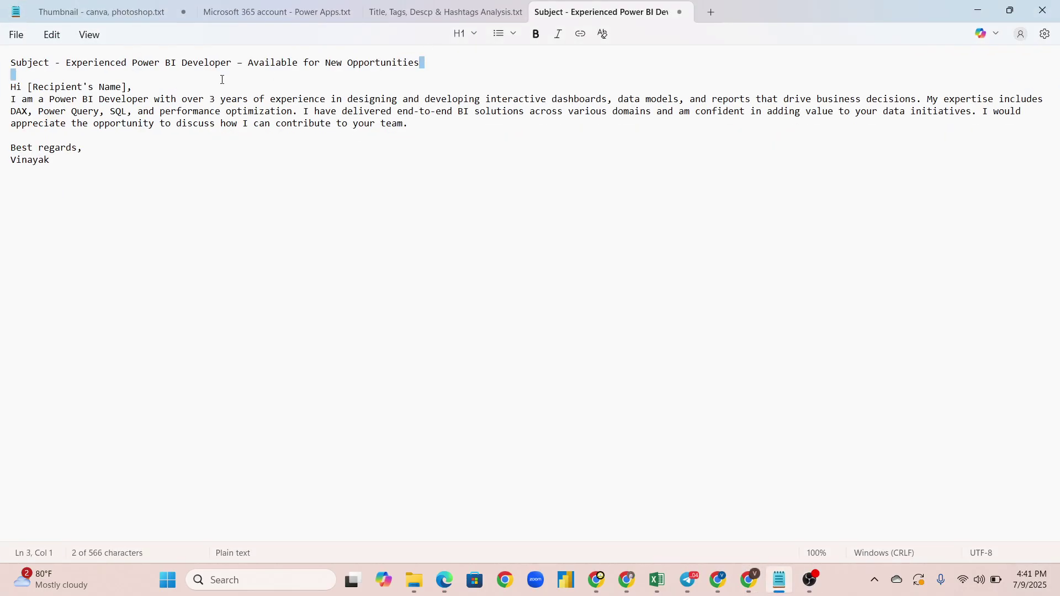
drag(426, 62, 68, 57)
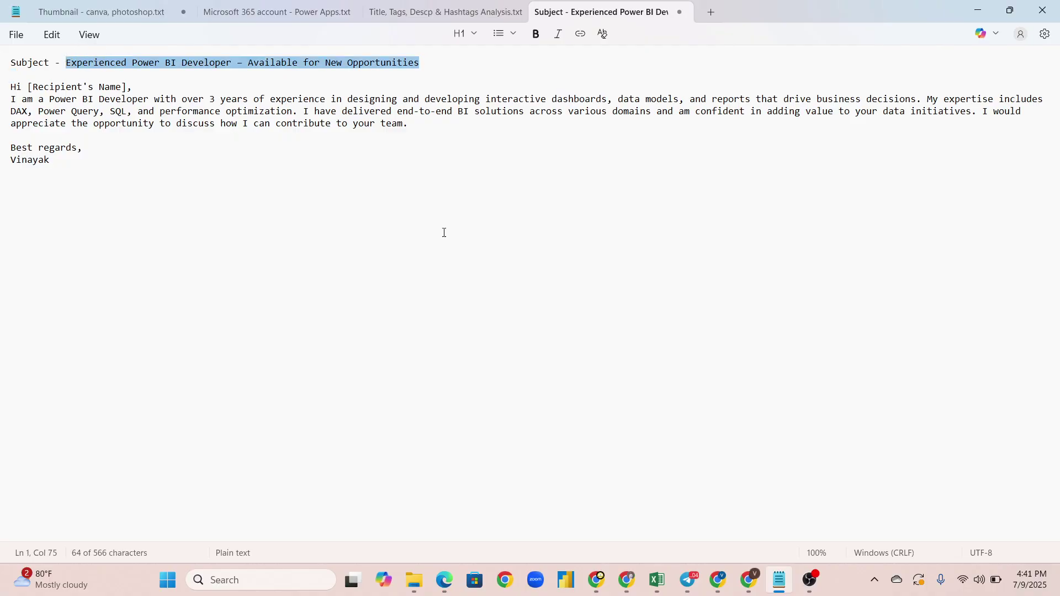
click(749, 579)
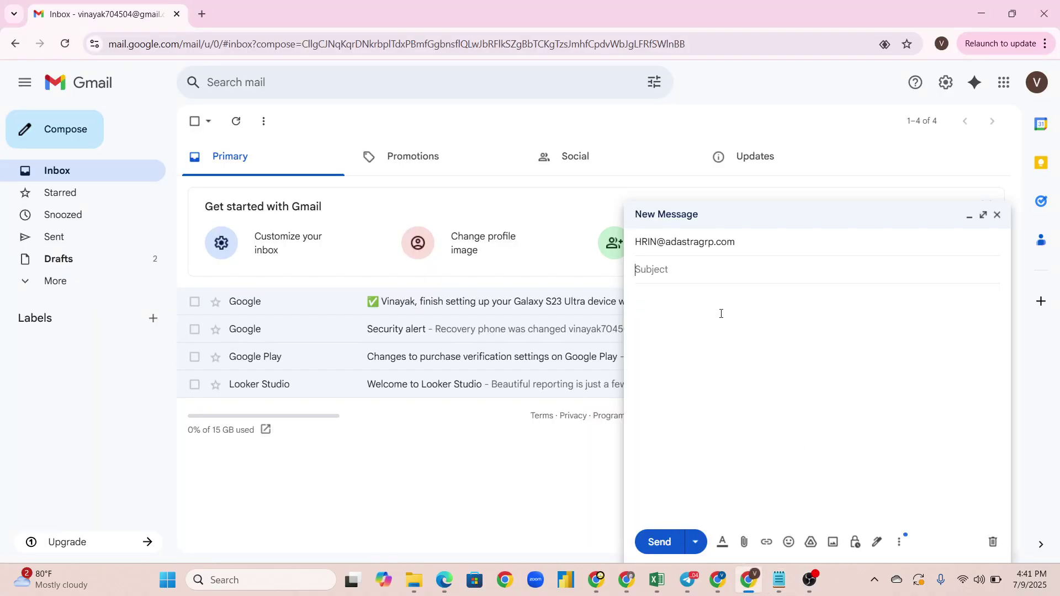
text(Experienced Power BI Developer – Available for New Opportunities)
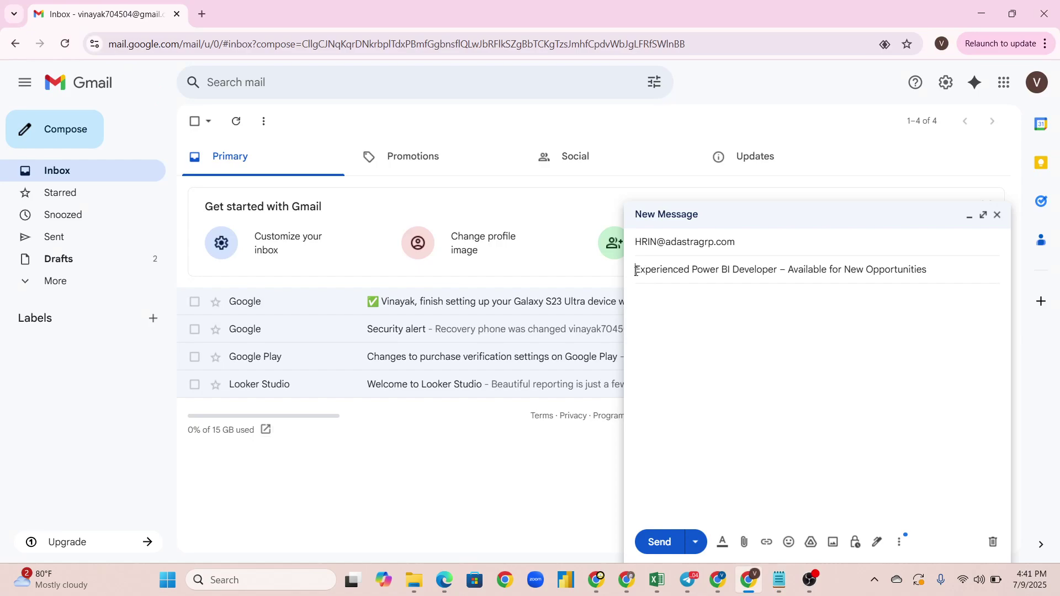
text(Microsof)
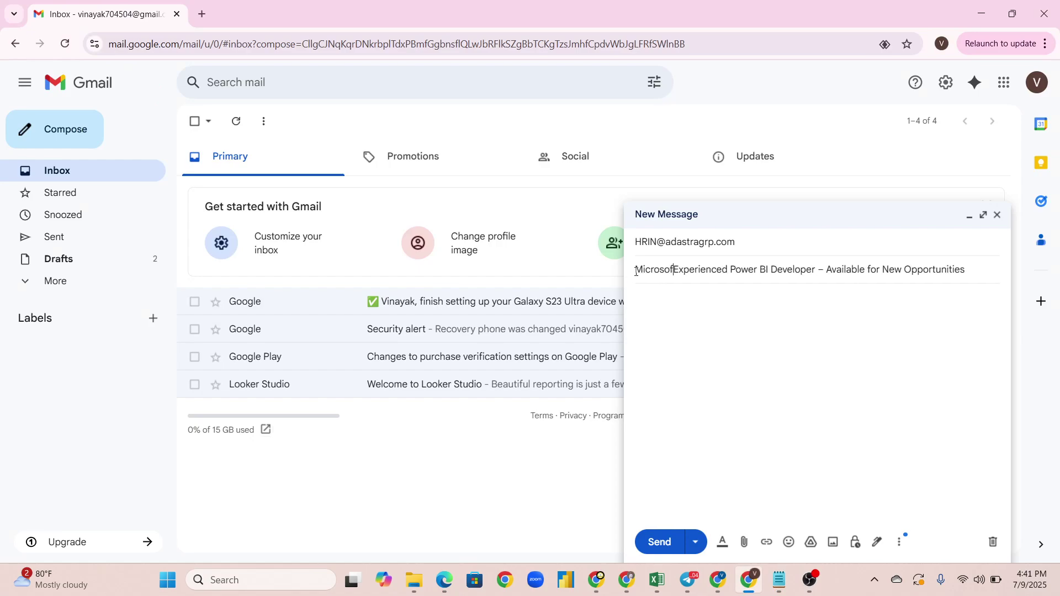
text(t Certi)
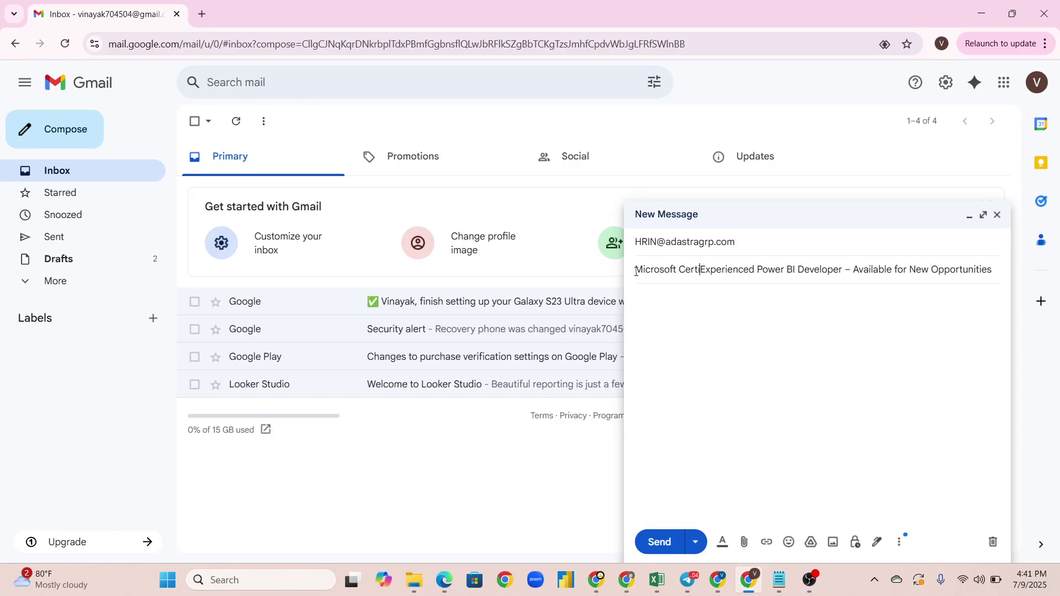
text(fied)
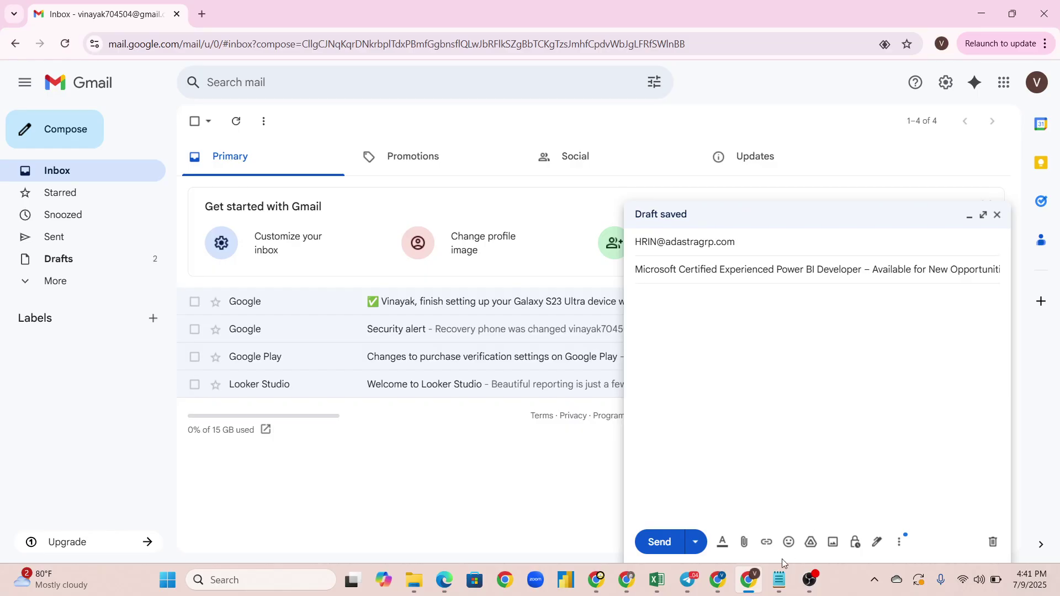
Paste the cover letter from the Notepad notes into the draft body
click(779, 584)
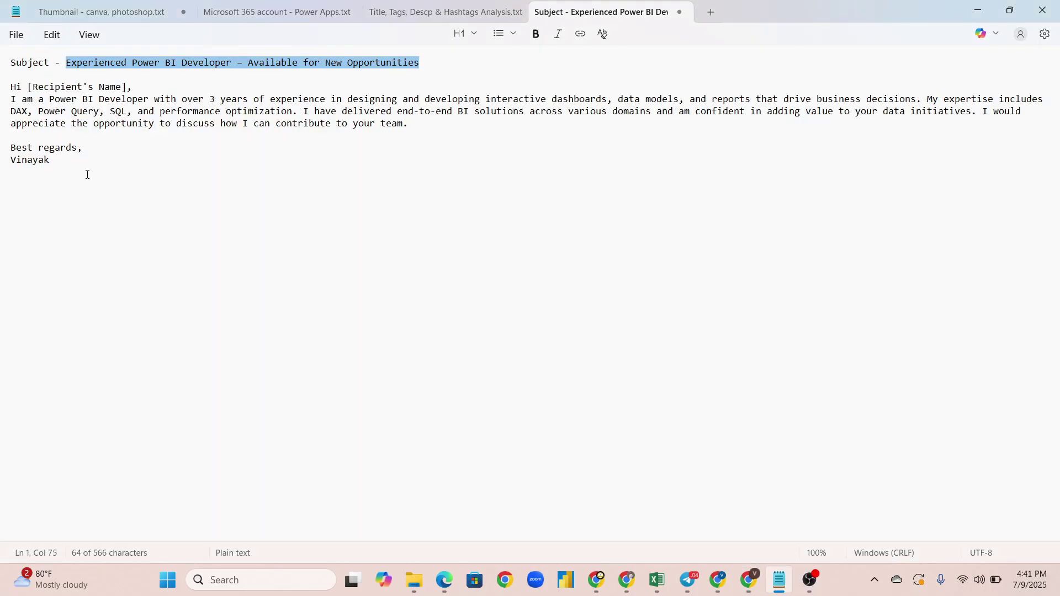
drag(62, 161, 7, 91)
key(ctrl+c)
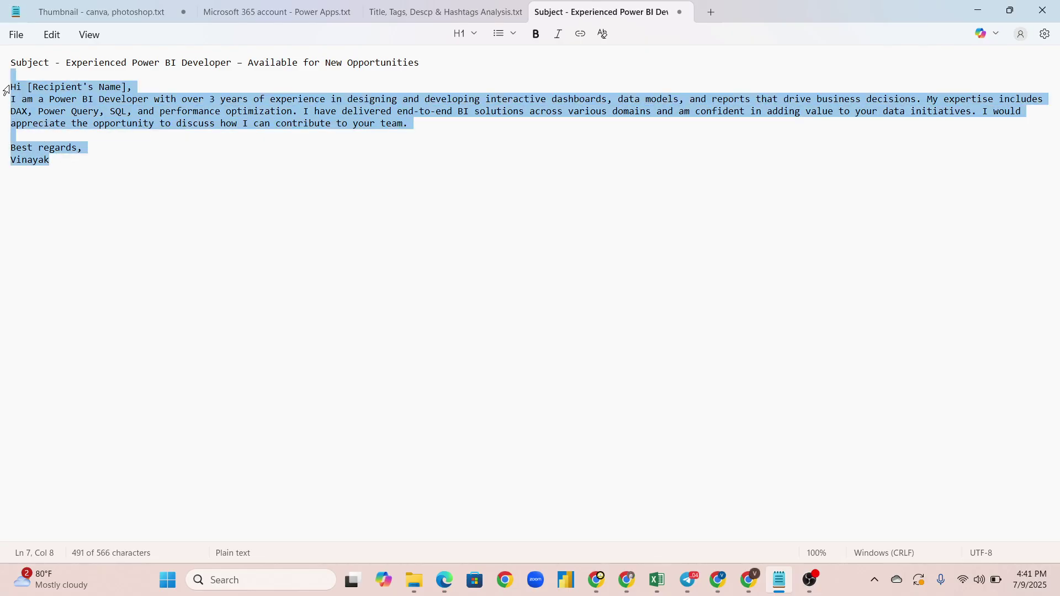
click(749, 580)
click(741, 298)
key(ctrl+v)
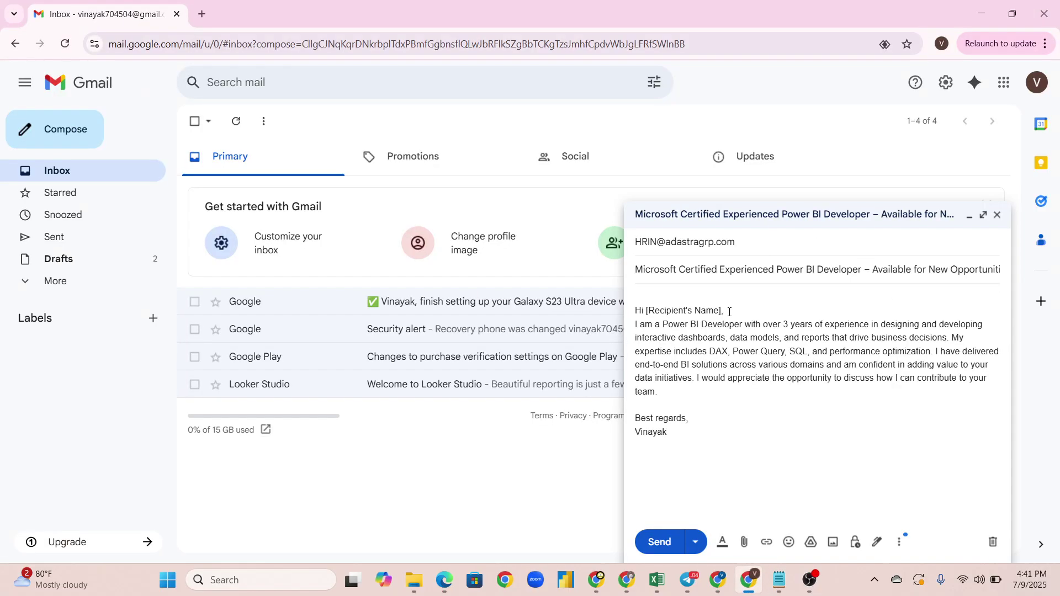
Replace the '[Recipient's Name],' placeholder in the greeting with 'Team,'
drag(725, 311, 672, 313)
key(BackSpace)
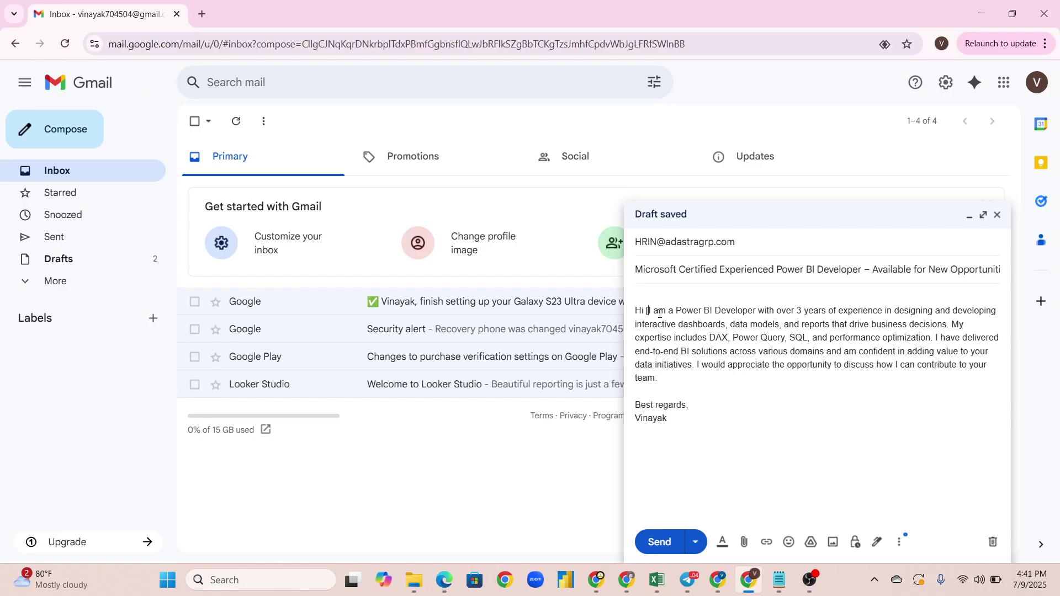
key(BackSpace)
text(Team)
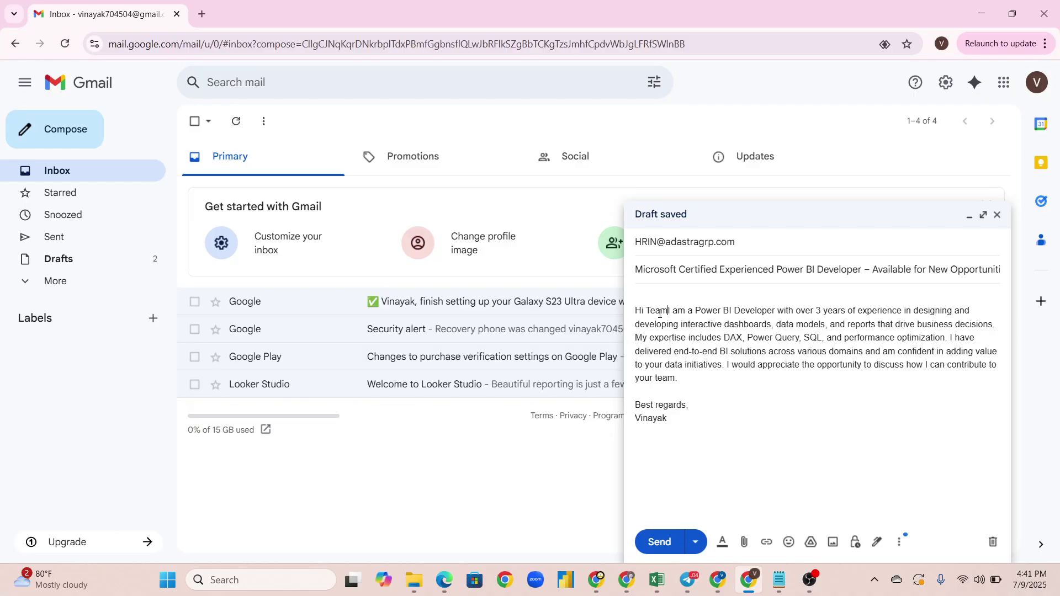
text(,)
key(Return)
key(Return)
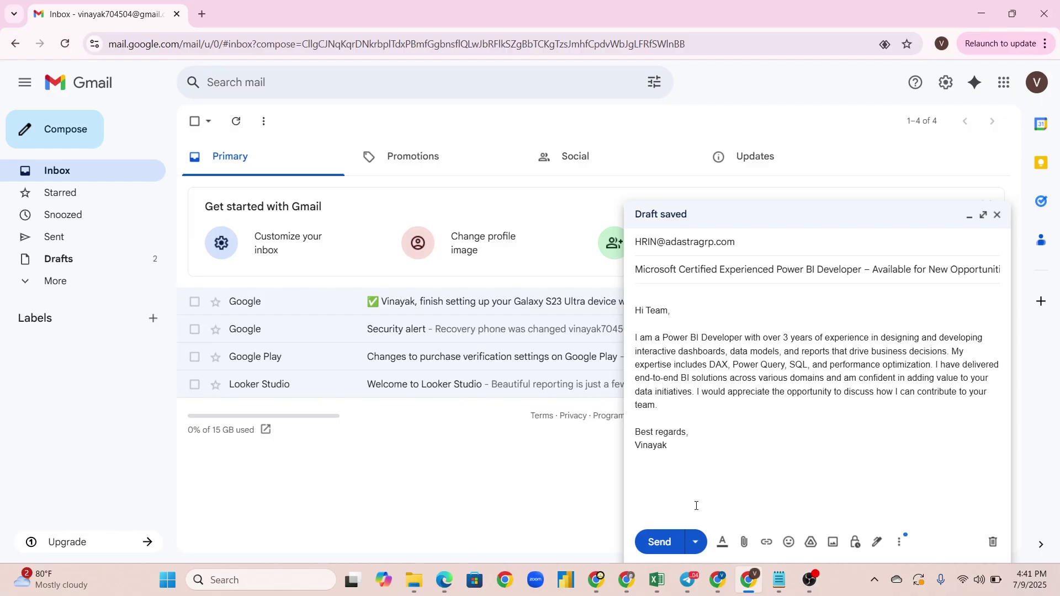
Return to the LinkedIn #bijobs results and scroll back up to the Biogen post
click(718, 580)
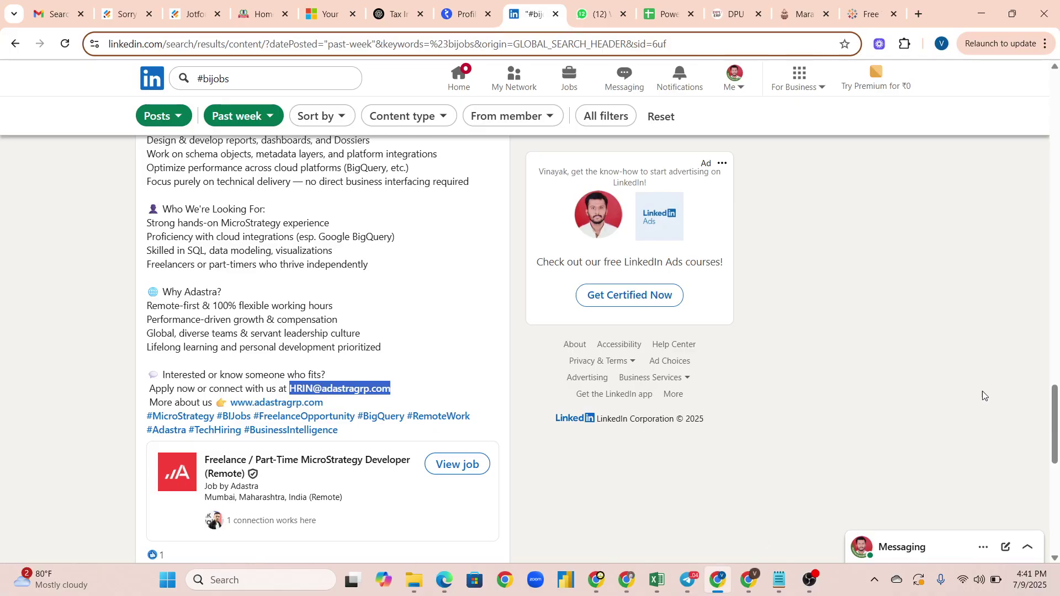
drag(1056, 423, 1057, 95)
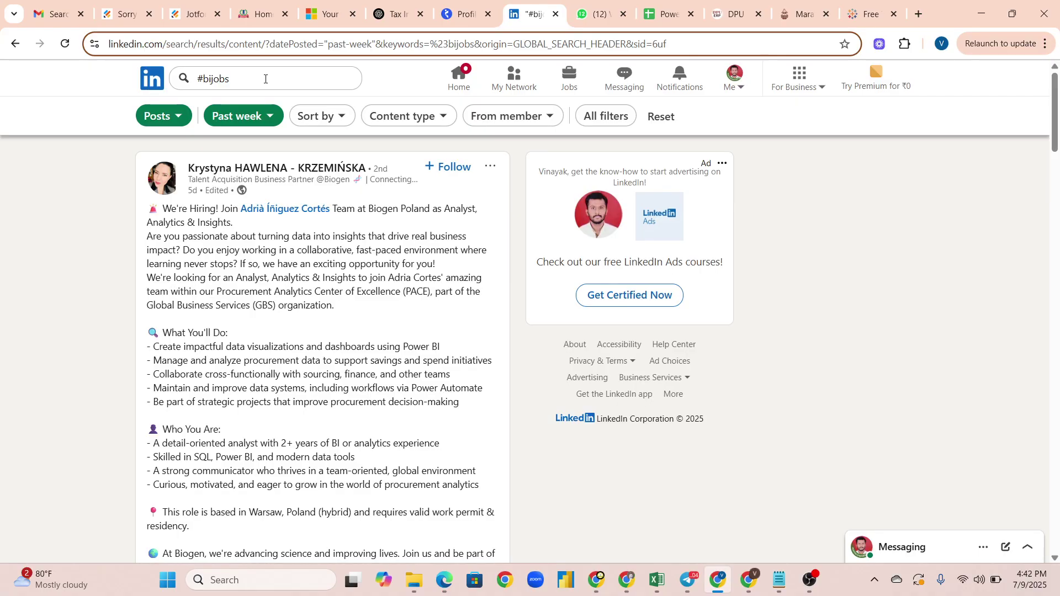
View your own LinkedIn profile and scroll down to its Experience section
click(737, 74)
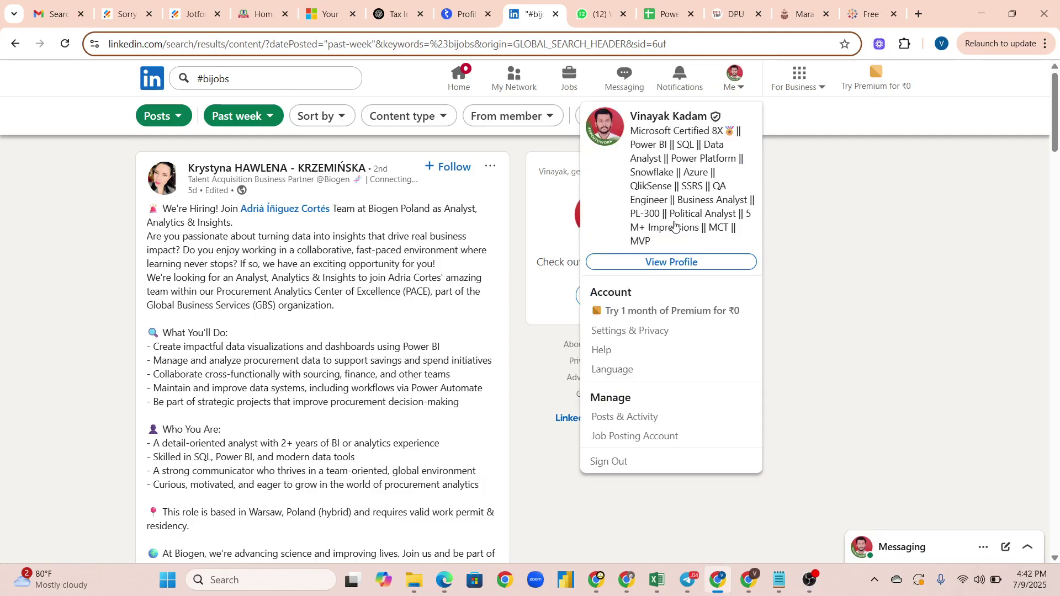
click(672, 262)
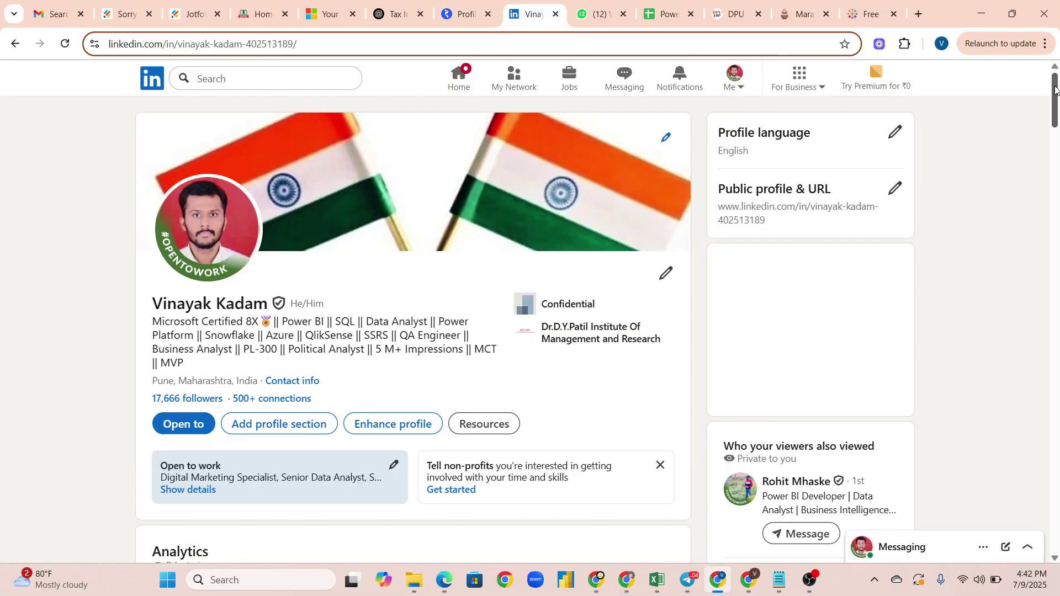
drag(1056, 94, 1057, 277)
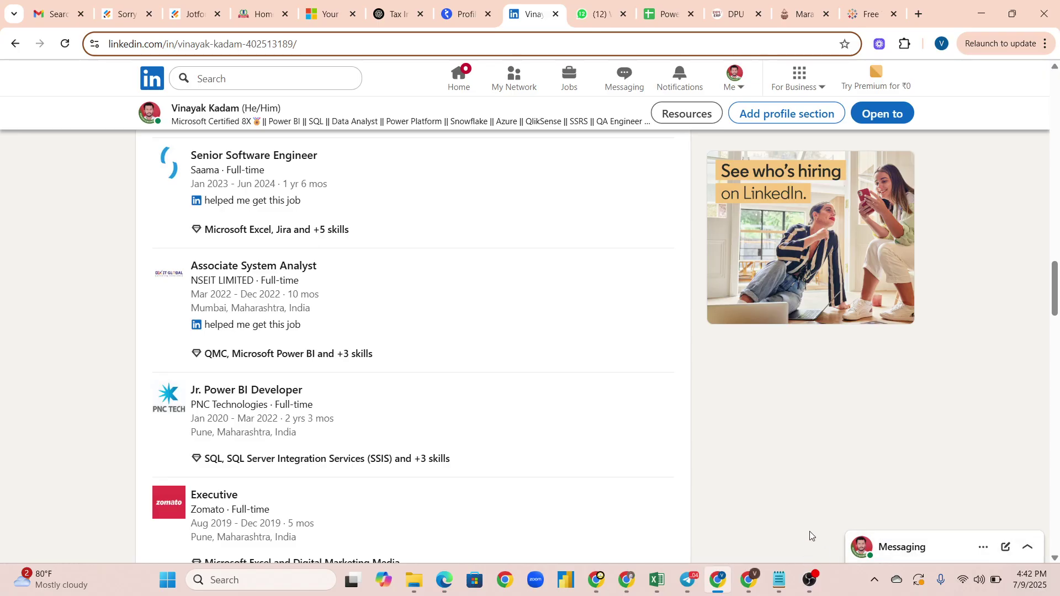
click(812, 580)
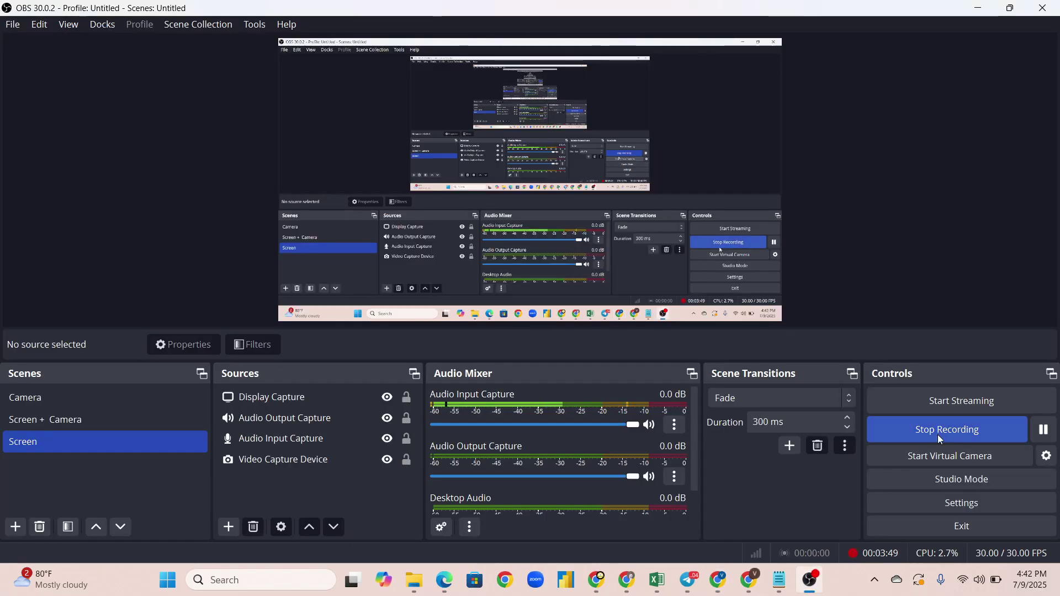